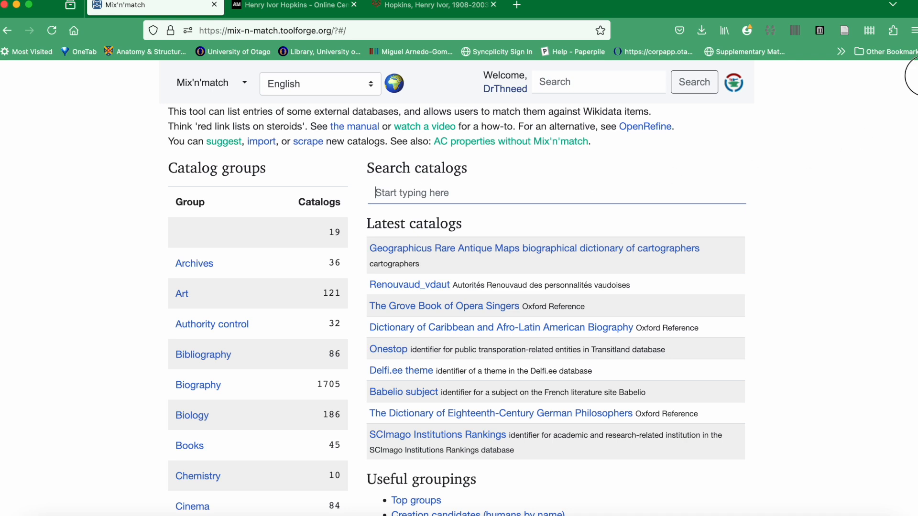
# - Search the catalogs for "turnbull" and open the Turnbull Names 2 catalog
pyautogui.scroll(-2, 910, 79)
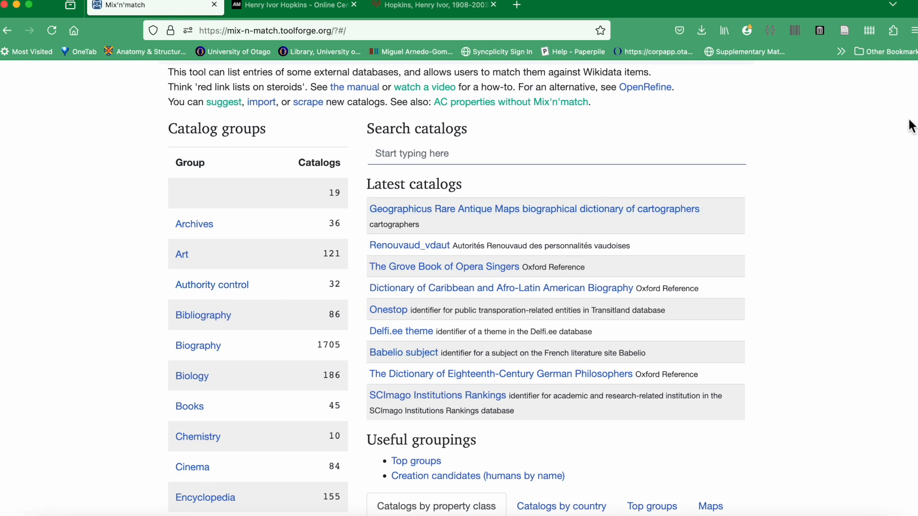
pyautogui.scroll(-5, 911, 87)
pyautogui.scroll(-3, 910, 88)
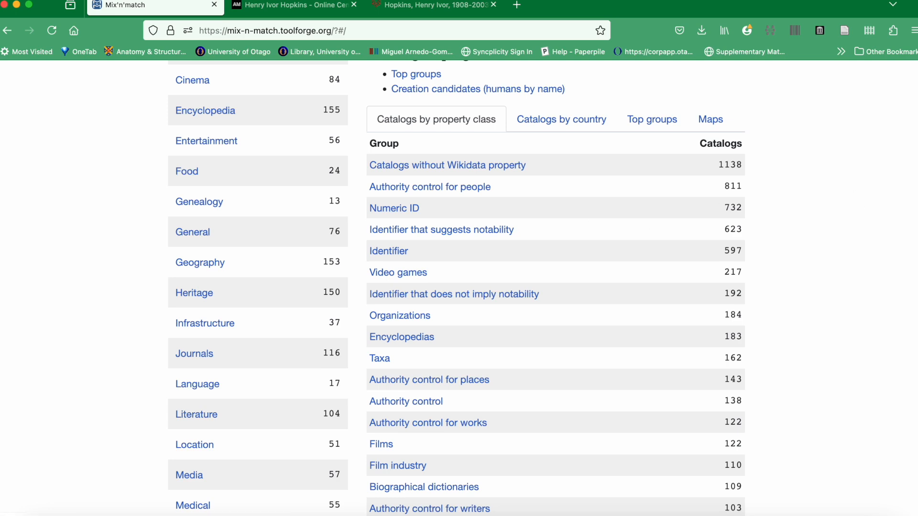
pyautogui.scroll(10, 839, 98)
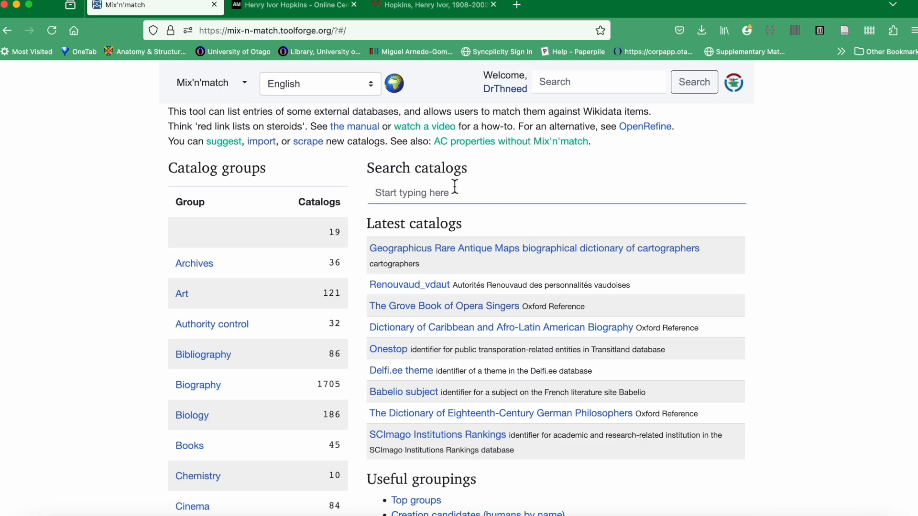
pyautogui.write('turnbull')
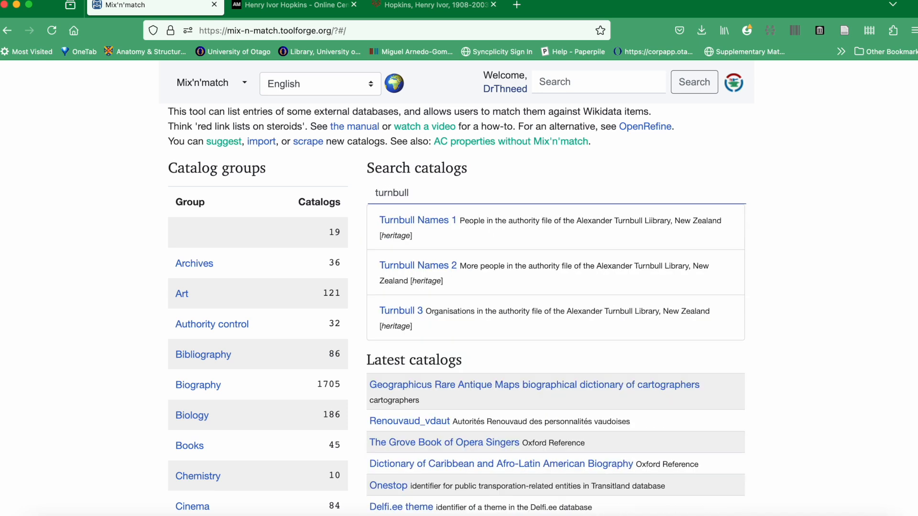
pyautogui.click(437, 268)
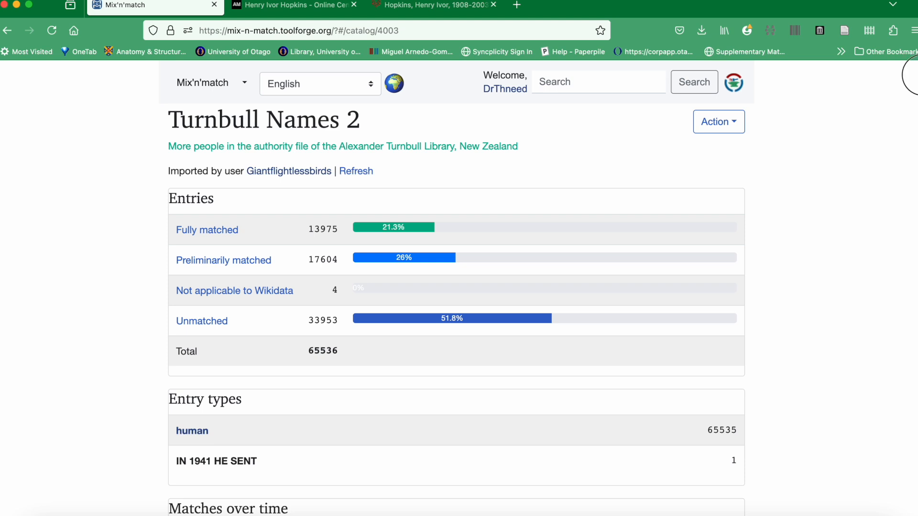
# - Examine the catalog's entry matching statistics, monthly matches over time and list of contributing users
pyautogui.scroll(-1, 915, 75)
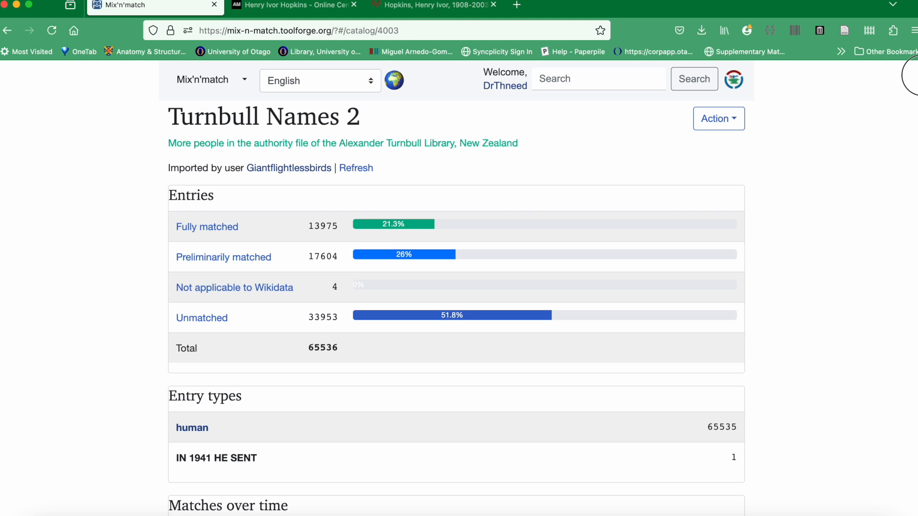
pyautogui.scroll(1, 916, 75)
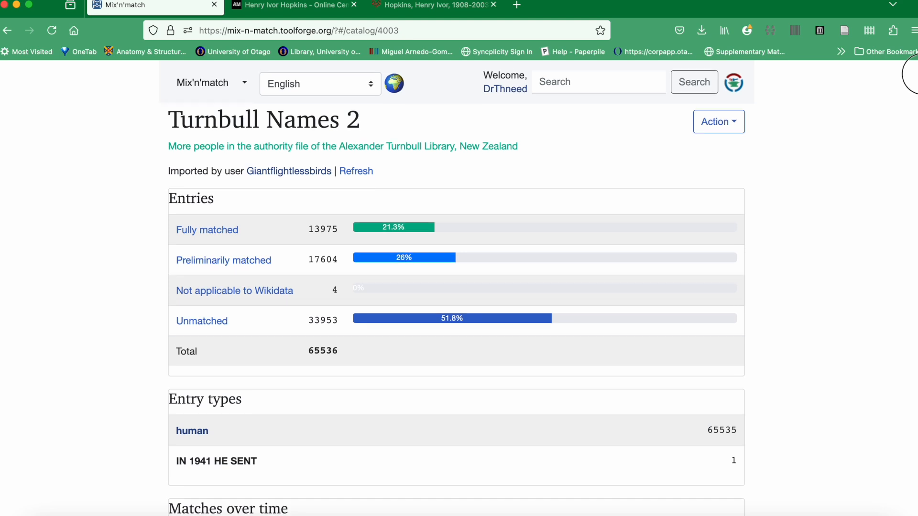
pyautogui.scroll(-3, 912, 75)
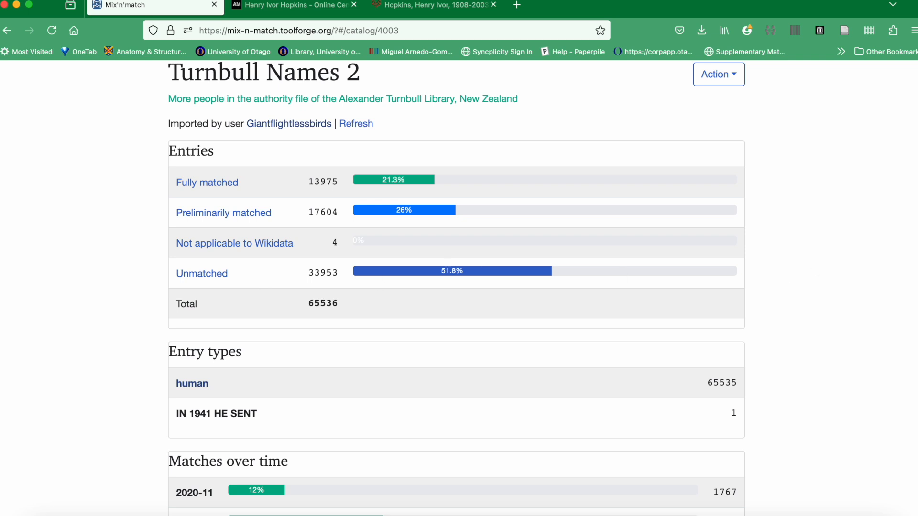
pyautogui.scroll(-10, 911, 96)
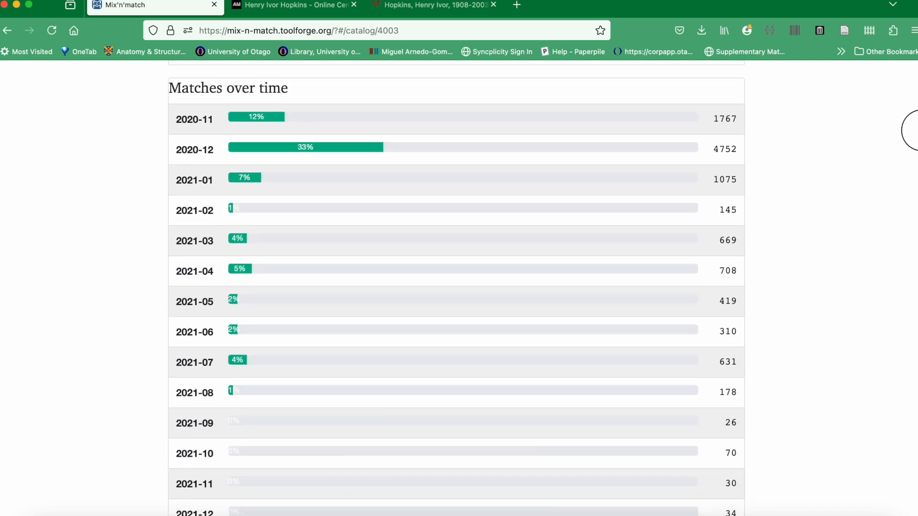
pyautogui.scroll(-3, 911, 133)
pyautogui.scroll(-2, 911, 143)
pyautogui.scroll(5, 911, 137)
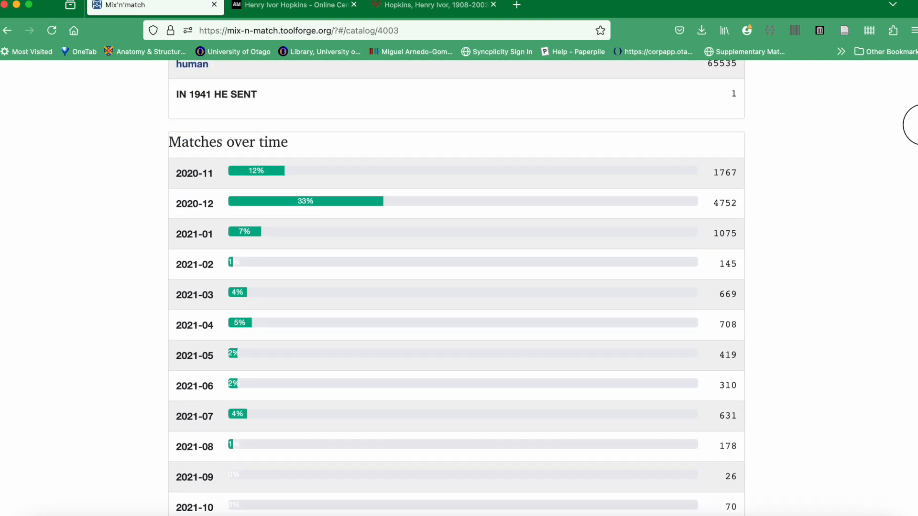
pyautogui.scroll(-11, 911, 139)
pyautogui.scroll(-20, 911, 168)
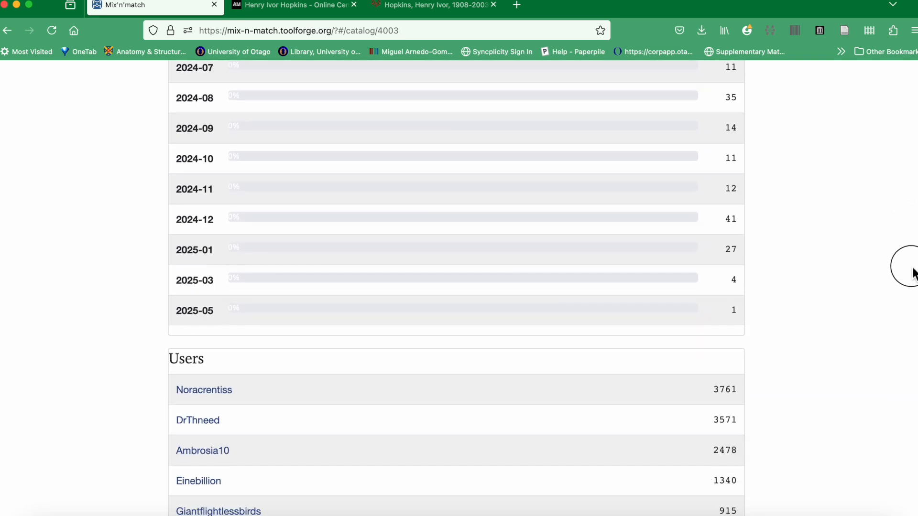
pyautogui.scroll(-4, 912, 270)
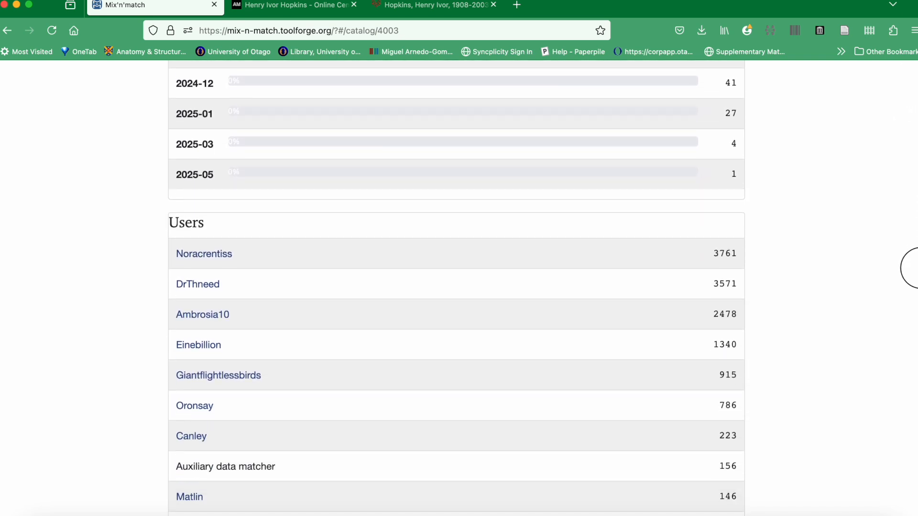
pyautogui.scroll(-3, 911, 267)
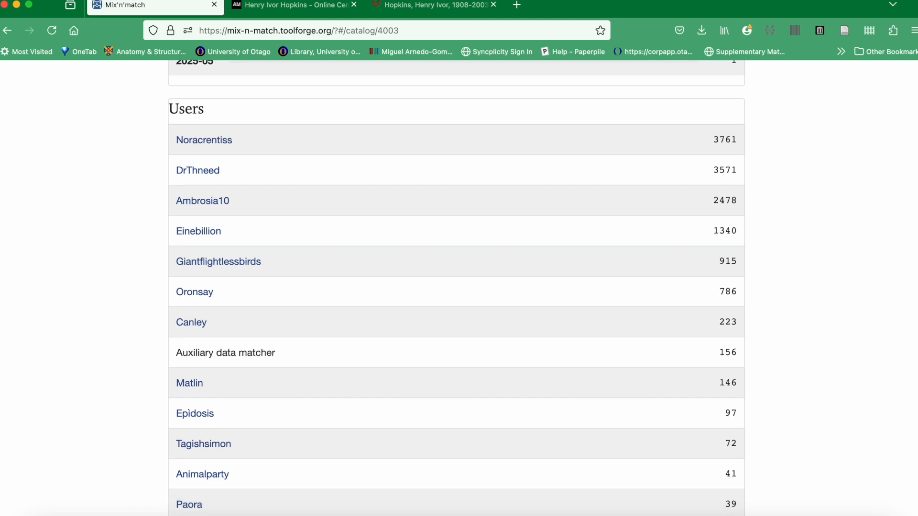
pyautogui.scroll(-18, 911, 293)
pyautogui.scroll(20, 911, 358)
pyautogui.scroll(15, 912, 150)
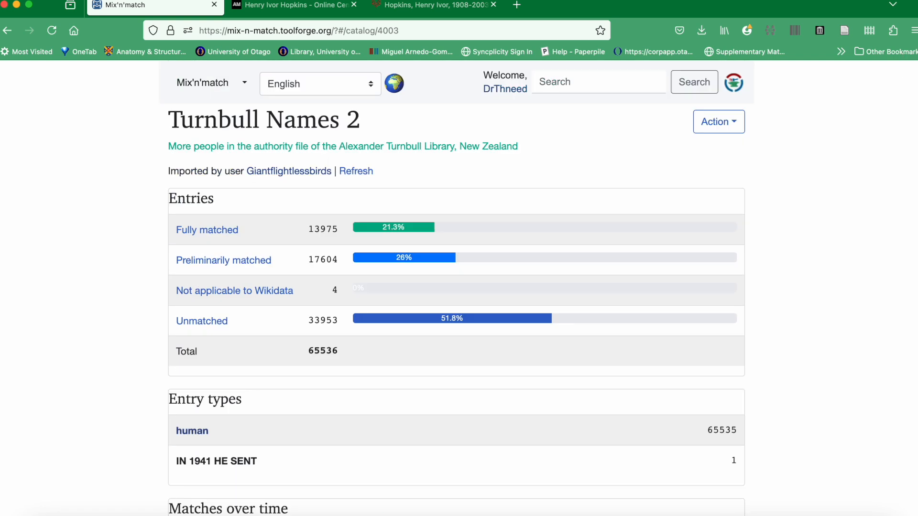
# - Open page 5 of the catalog's preliminarily matched entries and change the page number in the web address to 45
pyautogui.click(248, 262)
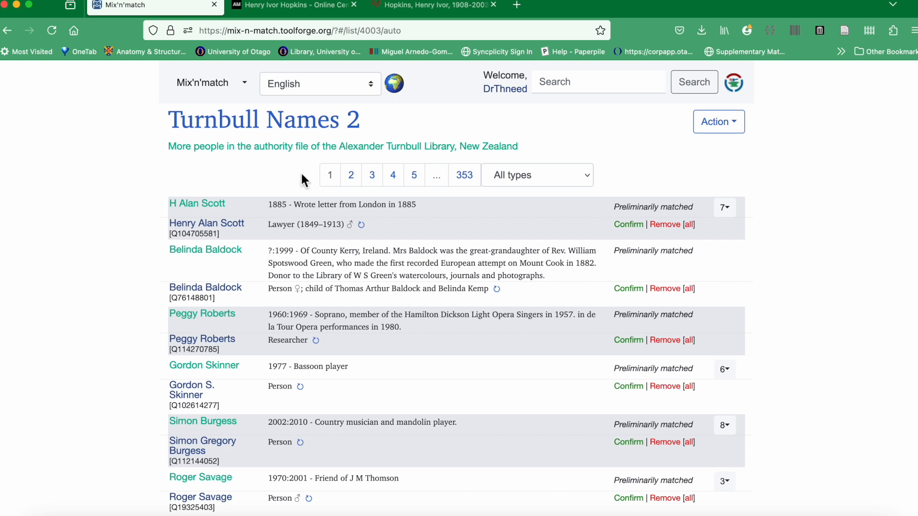
pyautogui.click(417, 175)
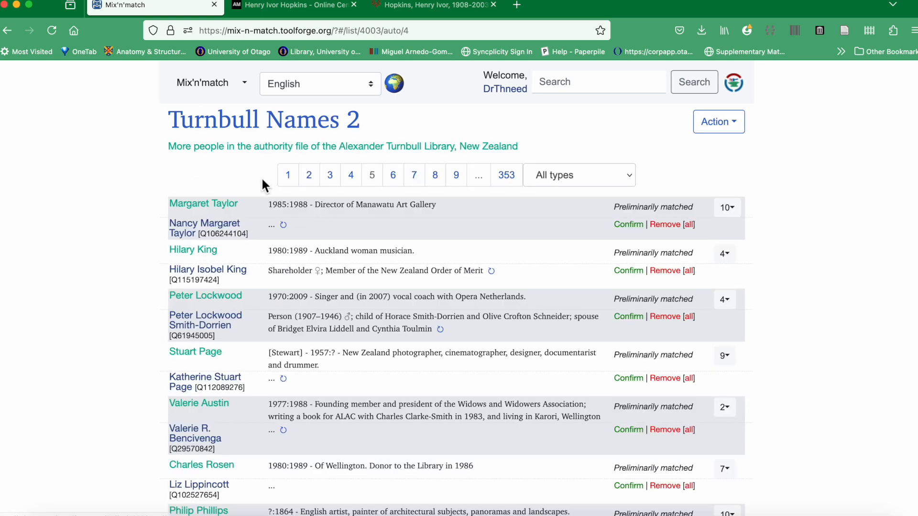
pyautogui.click(426, 30)
pyautogui.click(431, 33)
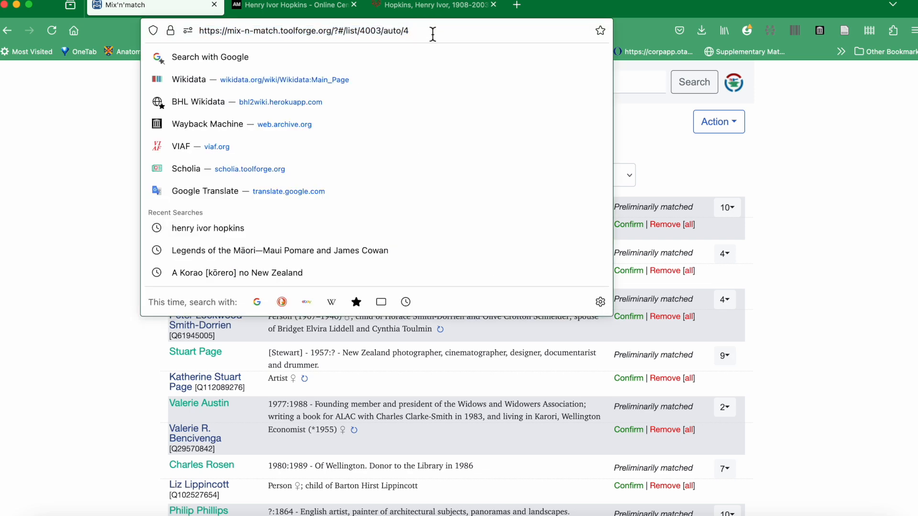
pyautogui.write('5')
pyautogui.press('Return')
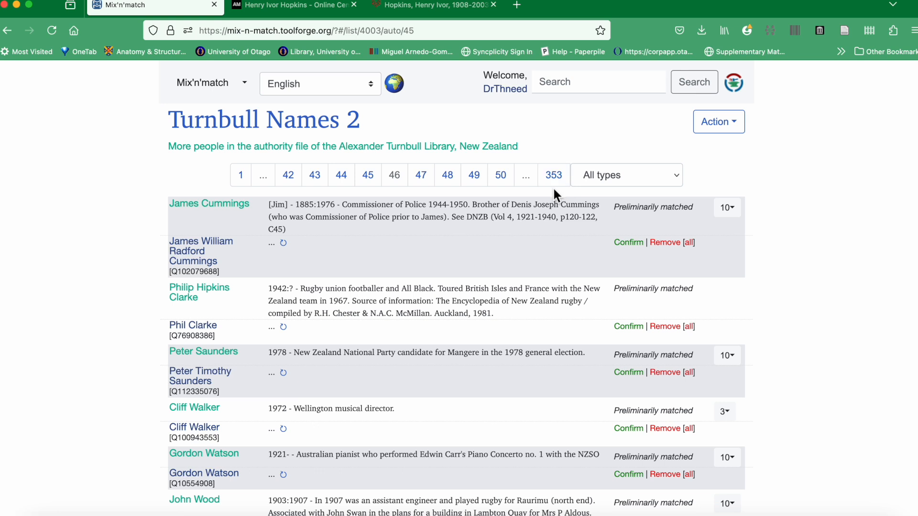
# - Replace the page number in the list's web address with 3 and load that page
pyautogui.doubleClick(422, 31)
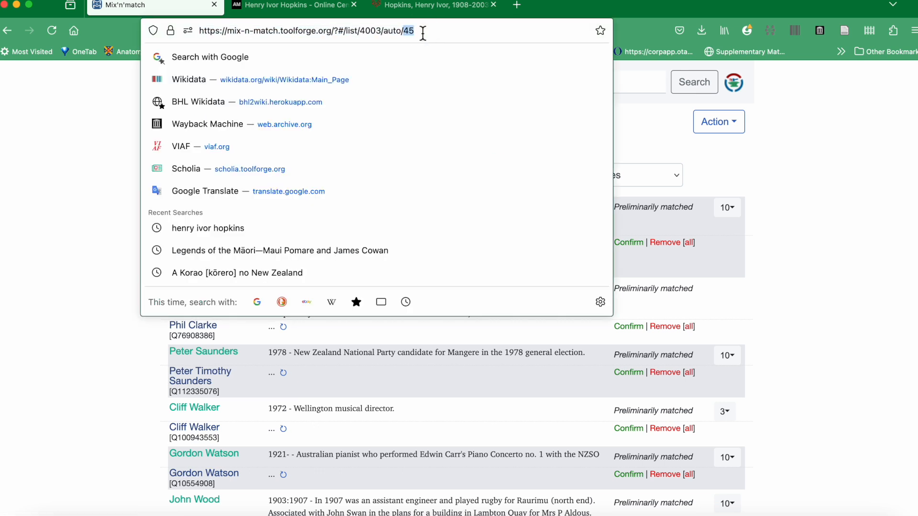
pyautogui.write('3')
pyautogui.press('Return')
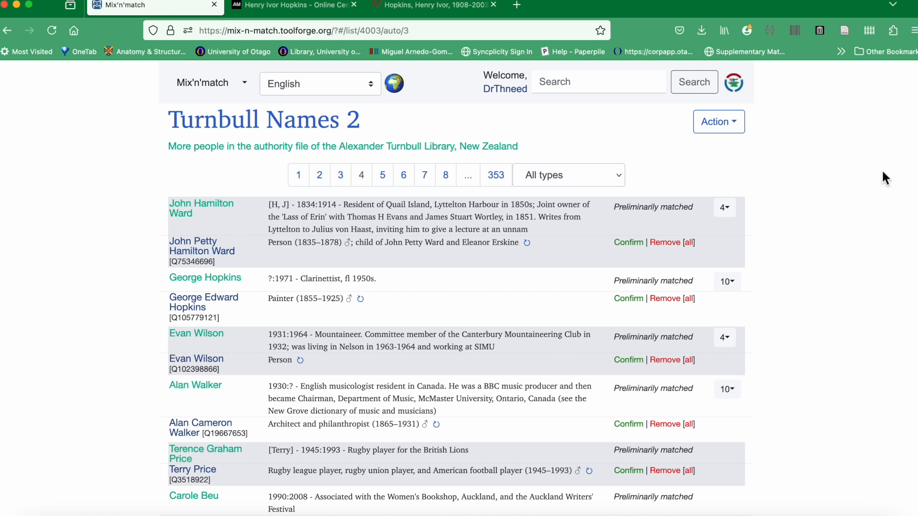
# - View the Alexander Turnbull Library record of the British Lions rugby player entry and return to the match list
pyautogui.scroll(-10, 910, 144)
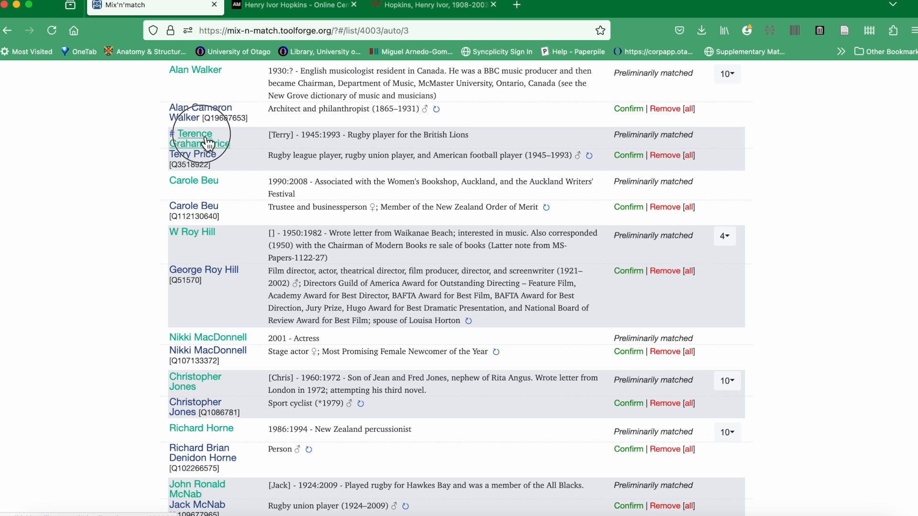
pyautogui.click(210, 142)
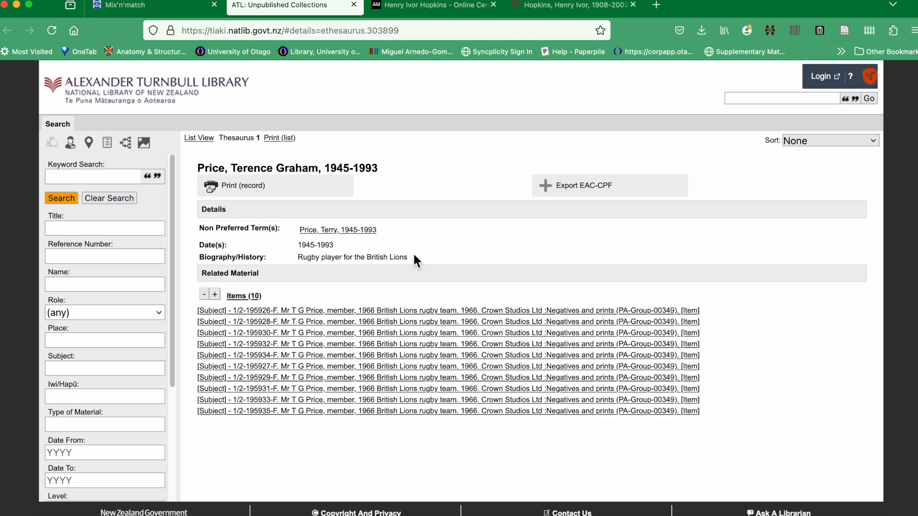
pyautogui.click(172, 7)
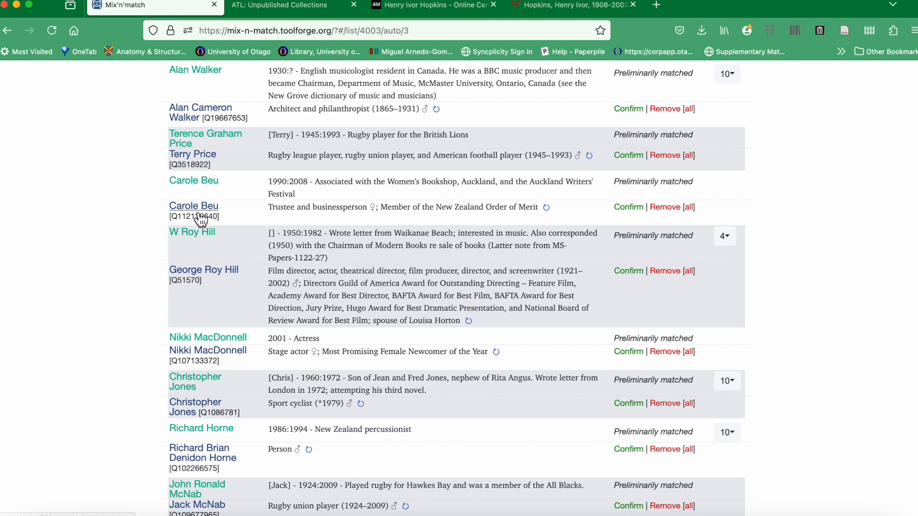
# - Open the Wikidata item suggested for the British Lions rugby player, check its statements and return to the match list
pyautogui.click(205, 157)
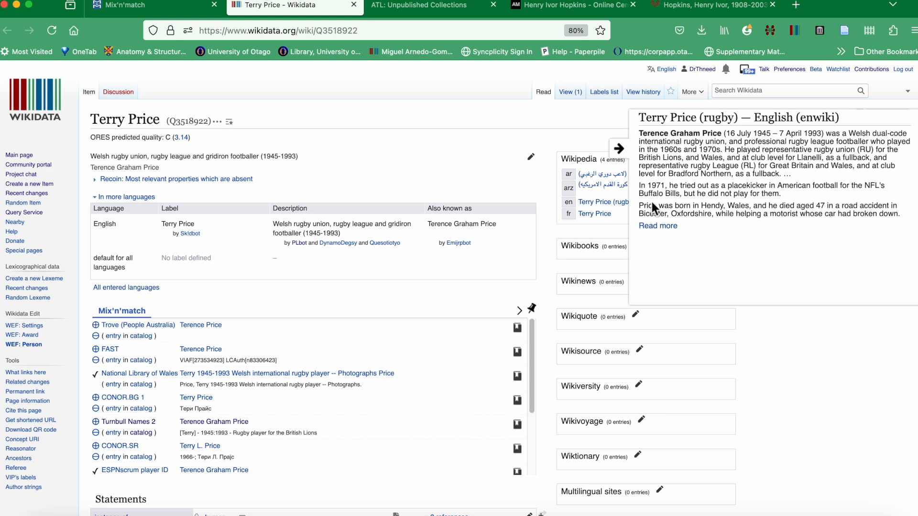
pyautogui.scroll(-4, 908, 96)
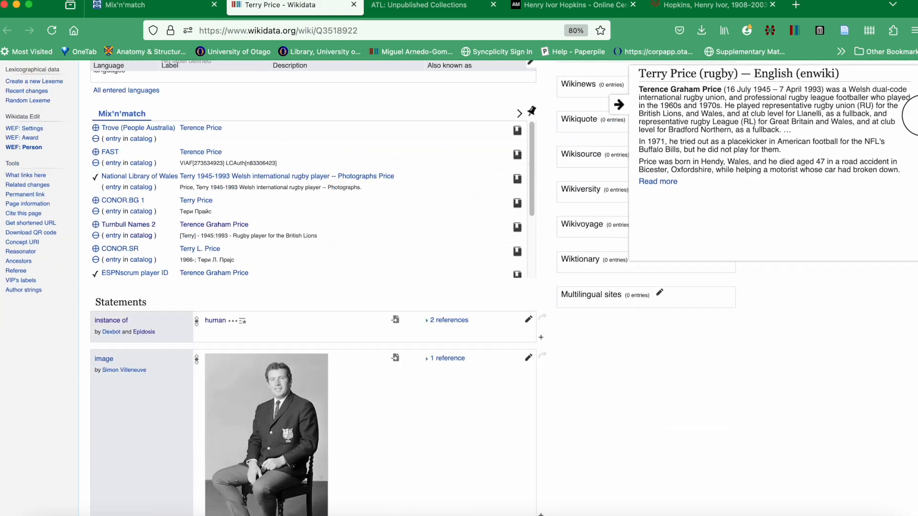
pyautogui.scroll(-15, 911, 115)
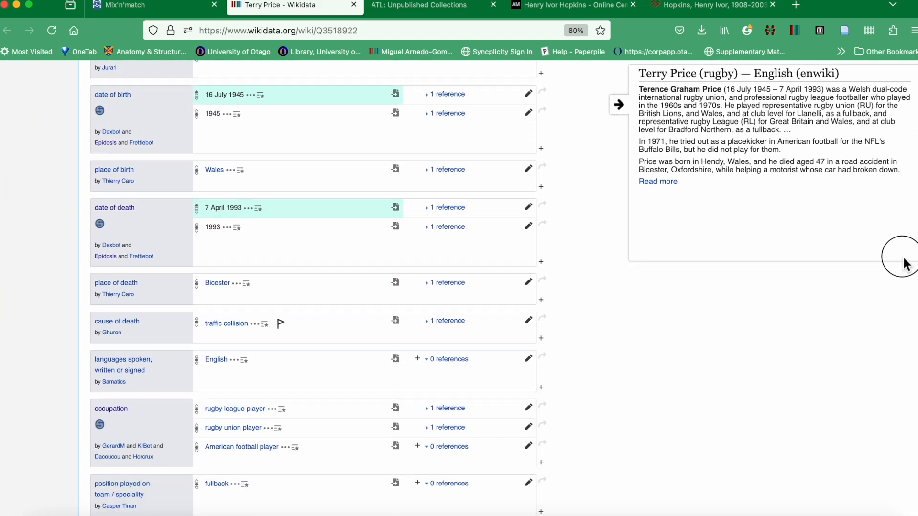
pyautogui.scroll(19, 904, 262)
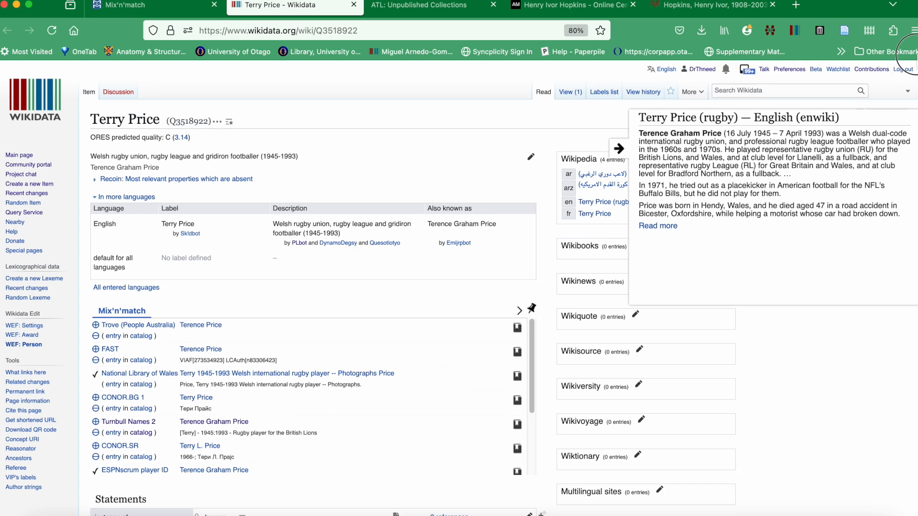
pyautogui.click(172, 9)
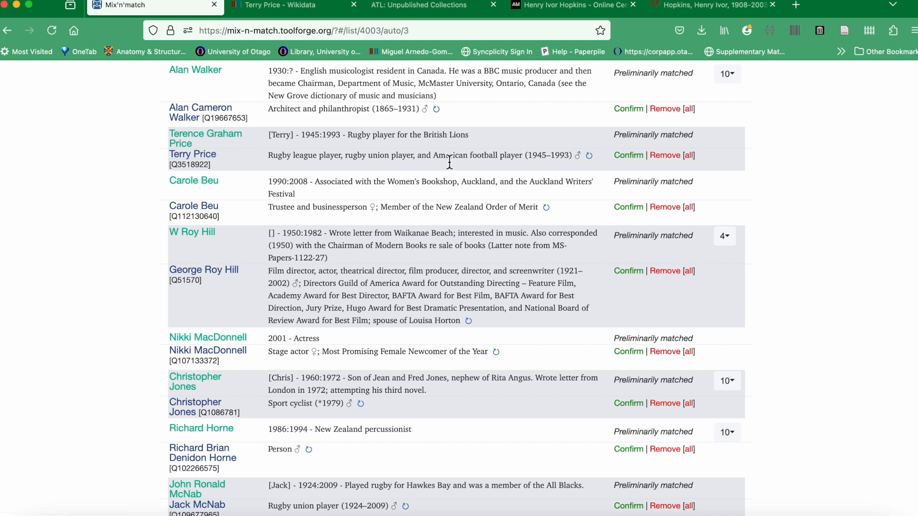
# - Compare the rugby player's automatic and Wikidata descriptions, and confirm the preliminary match with the suggested item
pyautogui.click(590, 156)
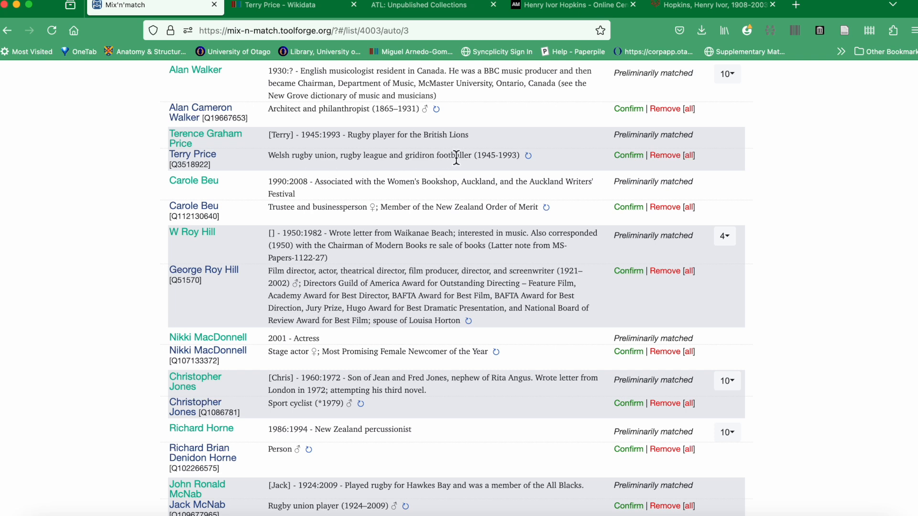
pyautogui.click(528, 156)
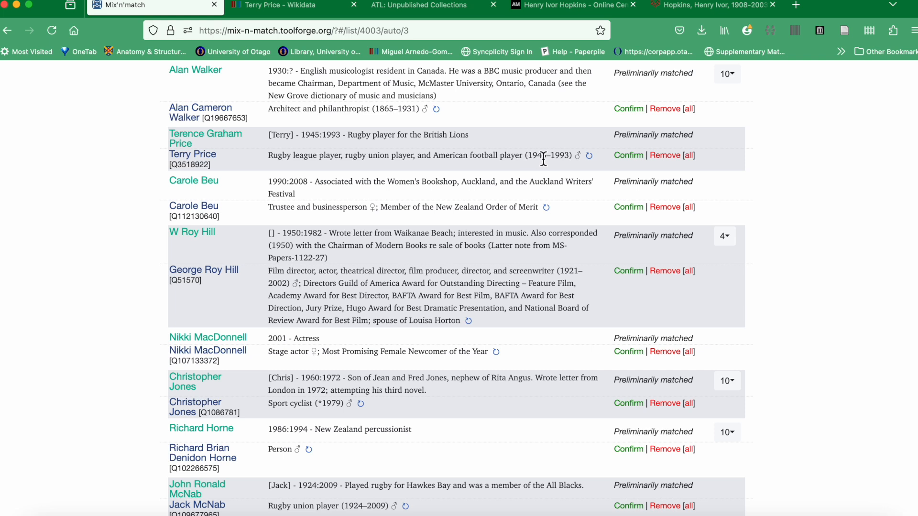
pyautogui.click(590, 156)
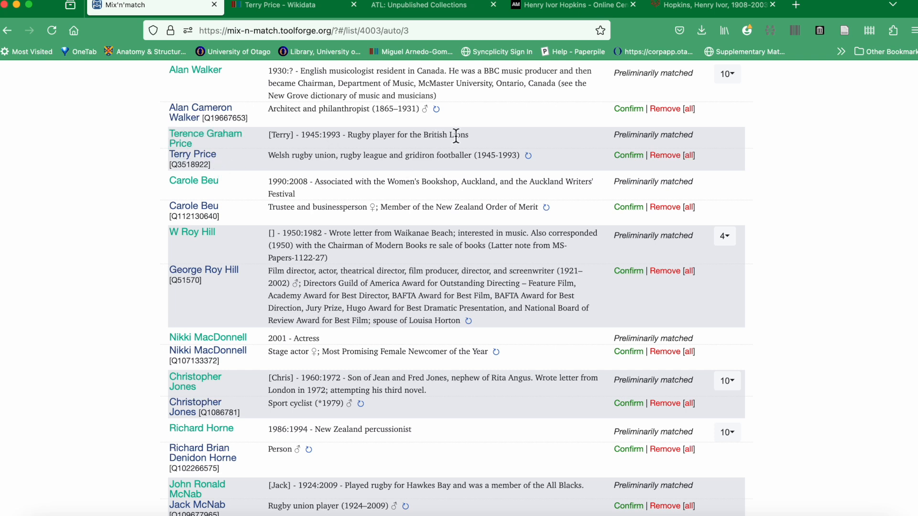
pyautogui.click(628, 158)
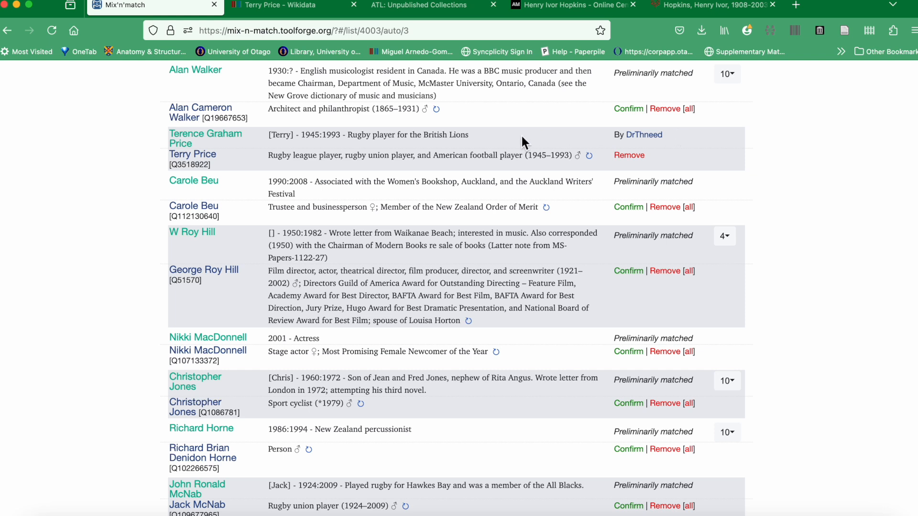
# - Reload the rugby player's Wikidata item and check the Alexander Turnbull Library ID among its identifiers
pyautogui.click(288, 7)
pyautogui.click(52, 33)
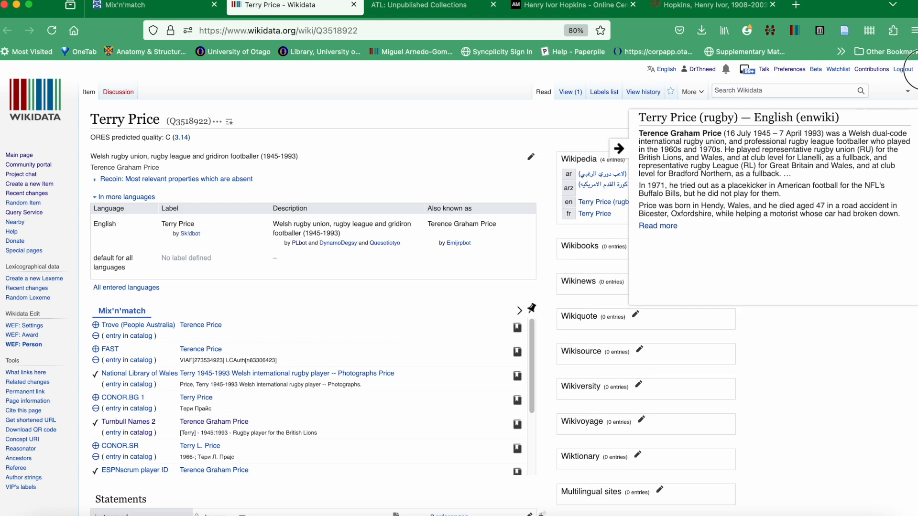
pyautogui.scroll(-20, 899, 349)
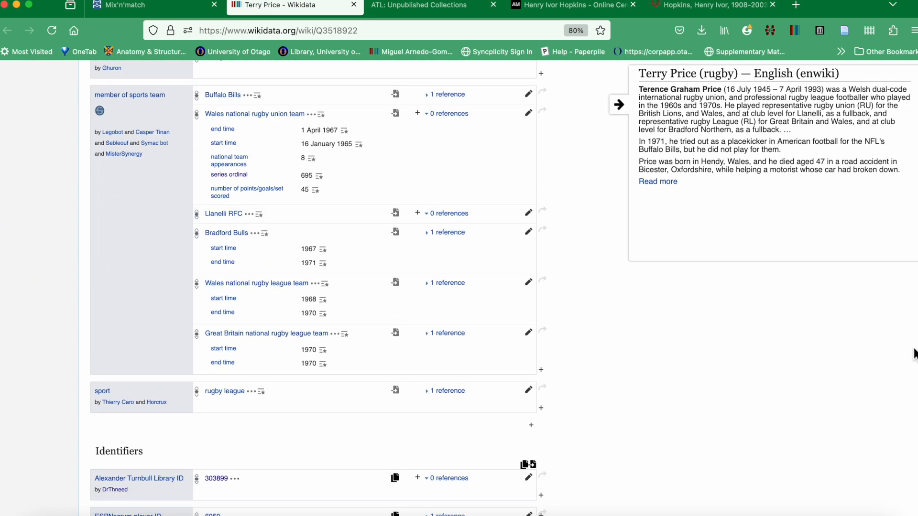
pyautogui.scroll(-7, 908, 373)
pyautogui.scroll(-2, 803, 334)
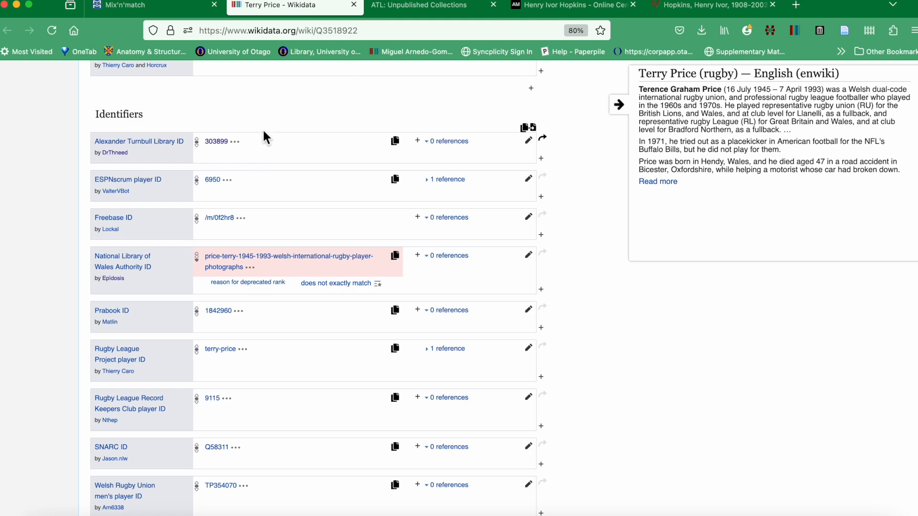
# - Return to the match list, load the automatic description for the Auckland Women's Bookshop entry and confirm its preliminary match
pyautogui.click(178, 6)
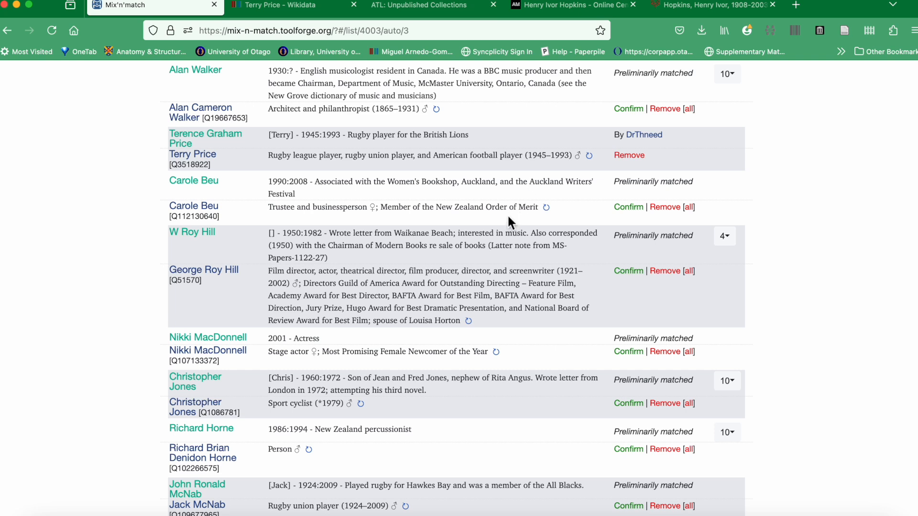
pyautogui.click(547, 211)
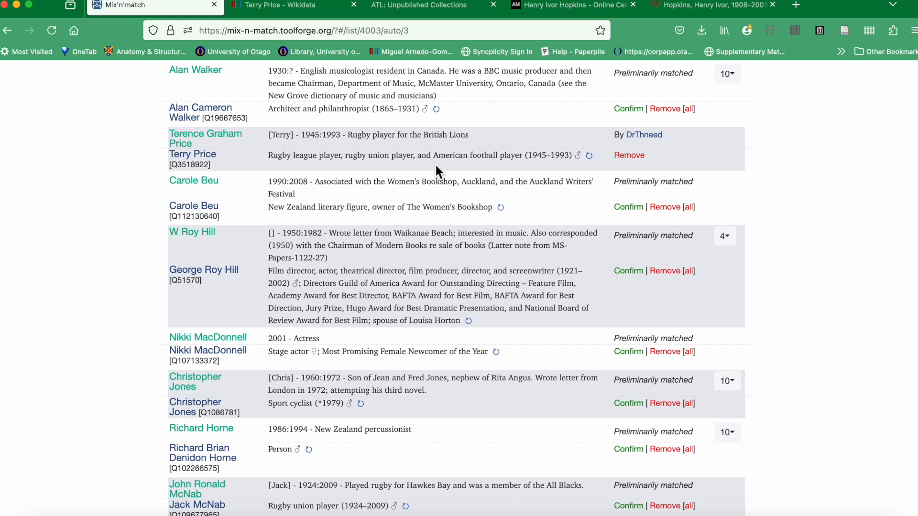
pyautogui.click(621, 210)
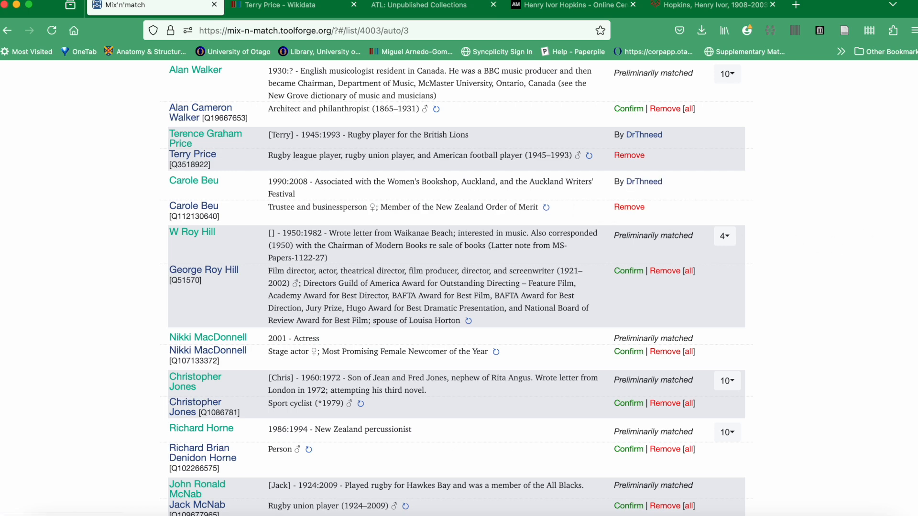
# - Remove the preliminary match from the entry for the person who wrote a letter from Clunes, Methven, in 1890
pyautogui.scroll(-10, 915, 155)
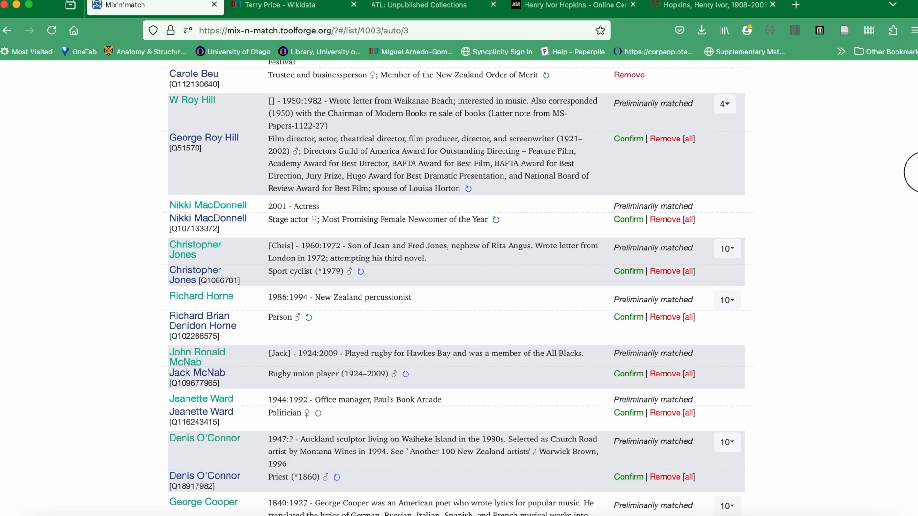
pyautogui.scroll(-12, 915, 209)
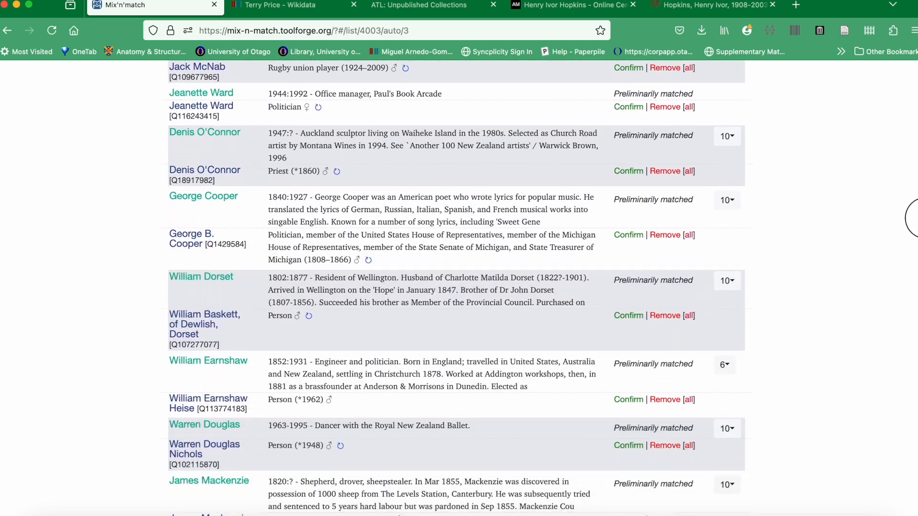
pyautogui.scroll(-2, 915, 276)
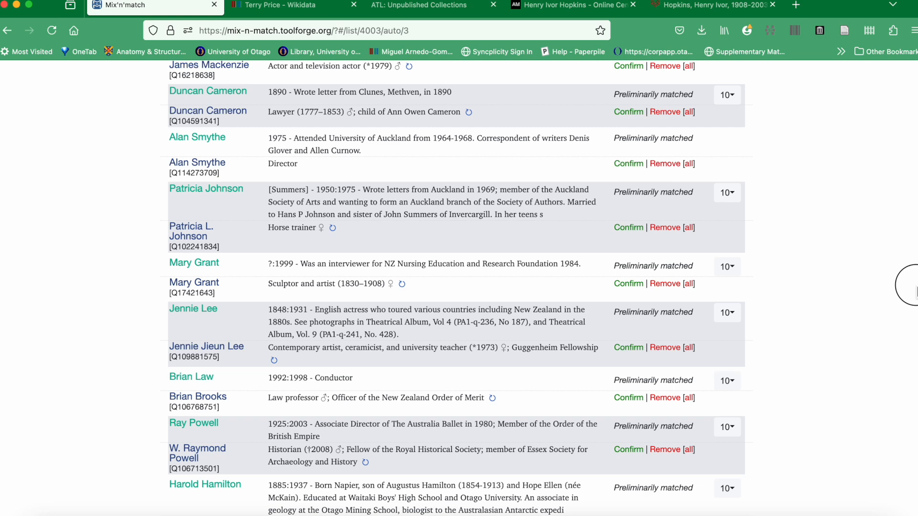
pyautogui.scroll(6, 915, 285)
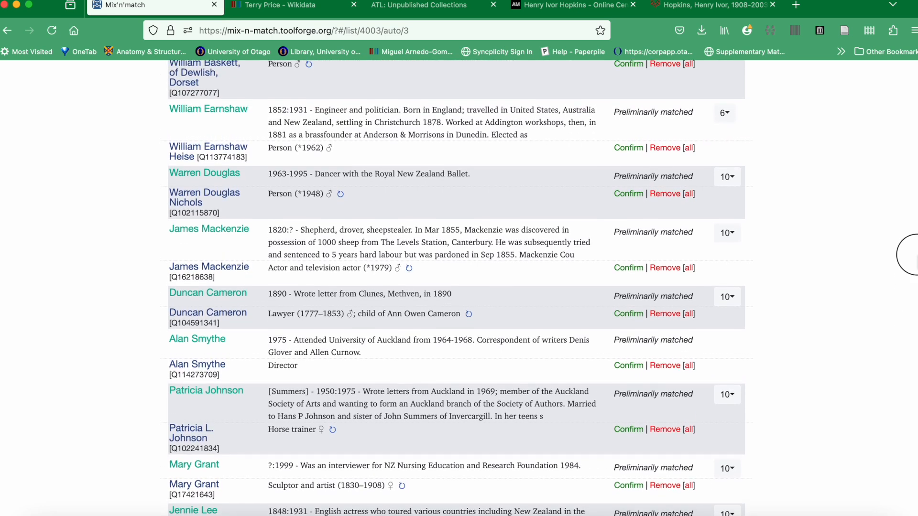
pyautogui.moveTo(917, 255); pyautogui.dragTo(916, 252)
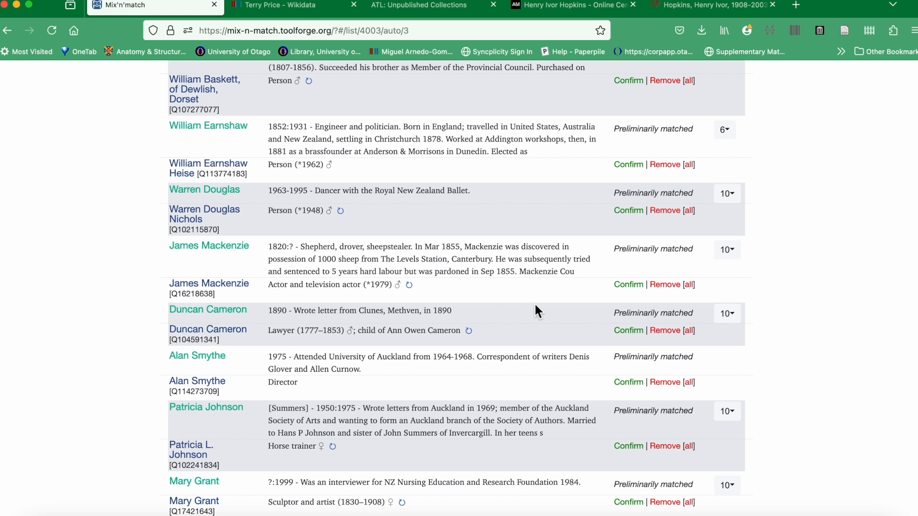
pyautogui.click(665, 334)
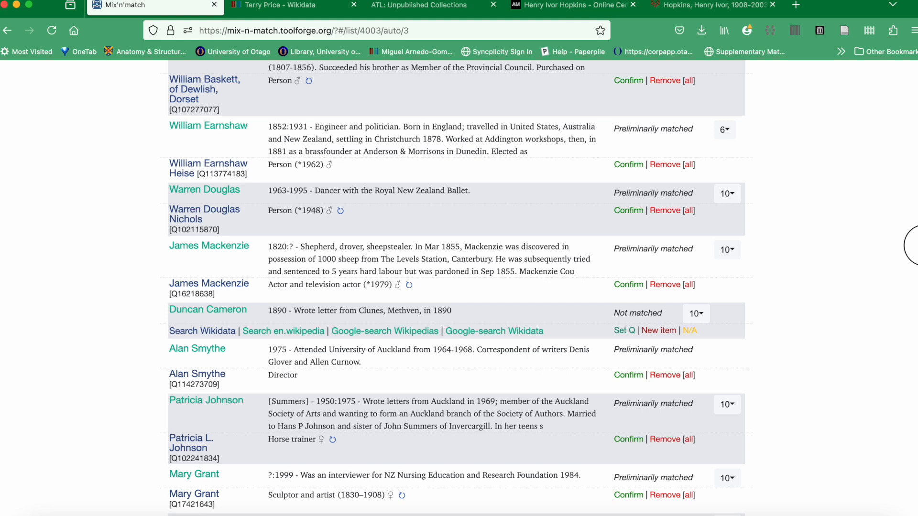
# - Find the 1950s clarinettist's entry in the match list by searching the page for the surname
pyautogui.scroll(9, 916, 245)
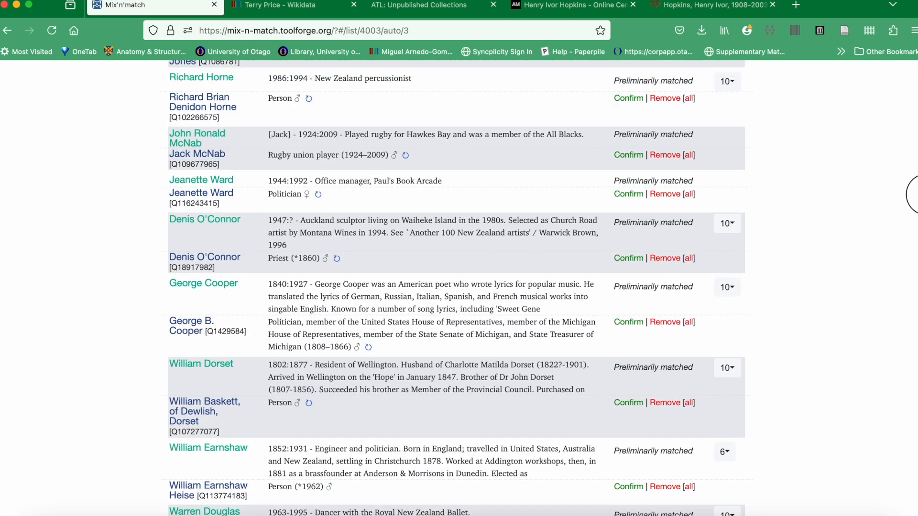
pyautogui.press('super+f')
pyautogui.write('hop')
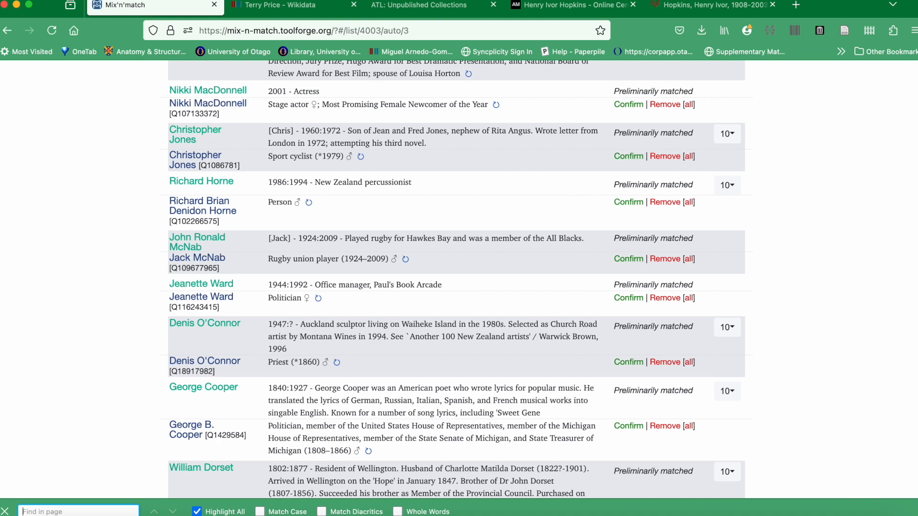
pyautogui.write('kin')
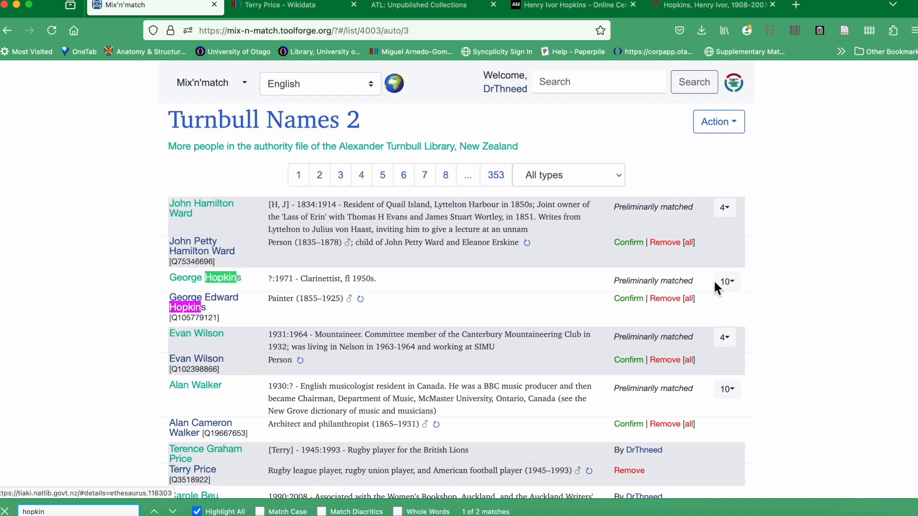
pyautogui.click(415, 281)
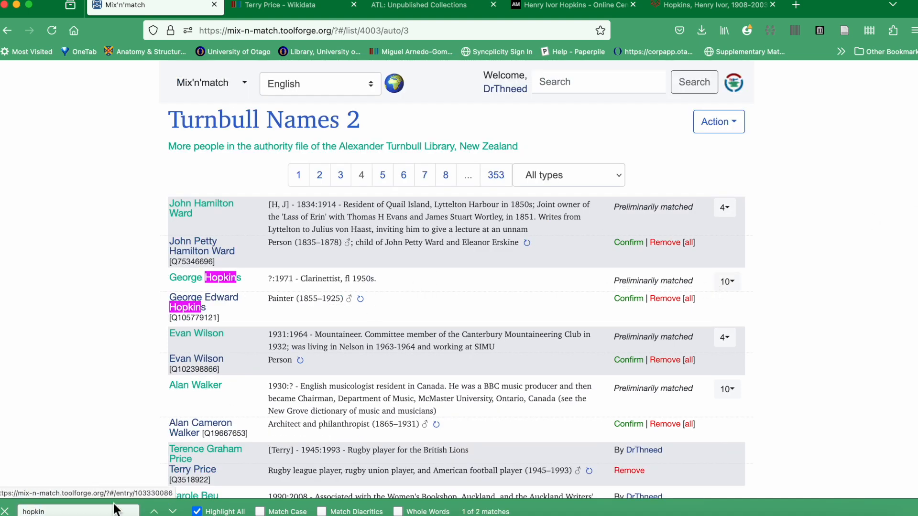
pyautogui.press('Escape')
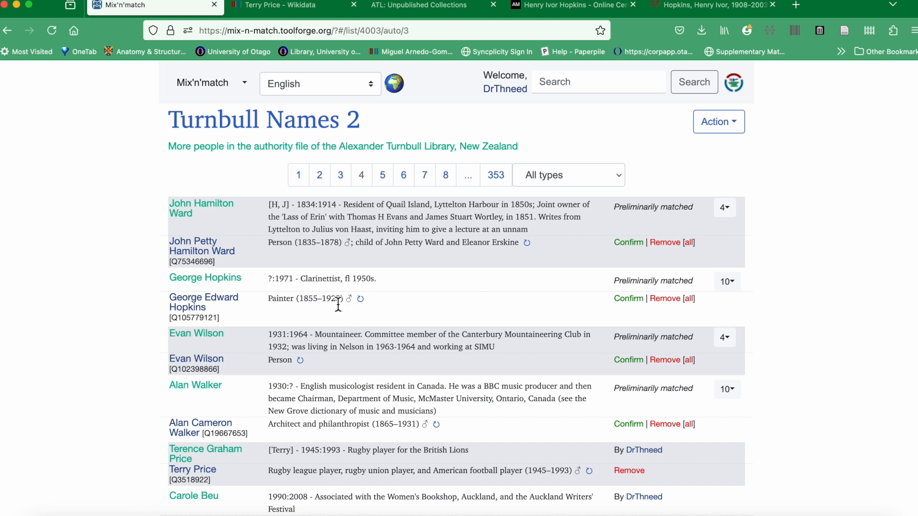
# - Remove the clarinettist's preliminary match, review the other candidate Wikidata items and mark that none of them are correct
pyautogui.click(671, 301)
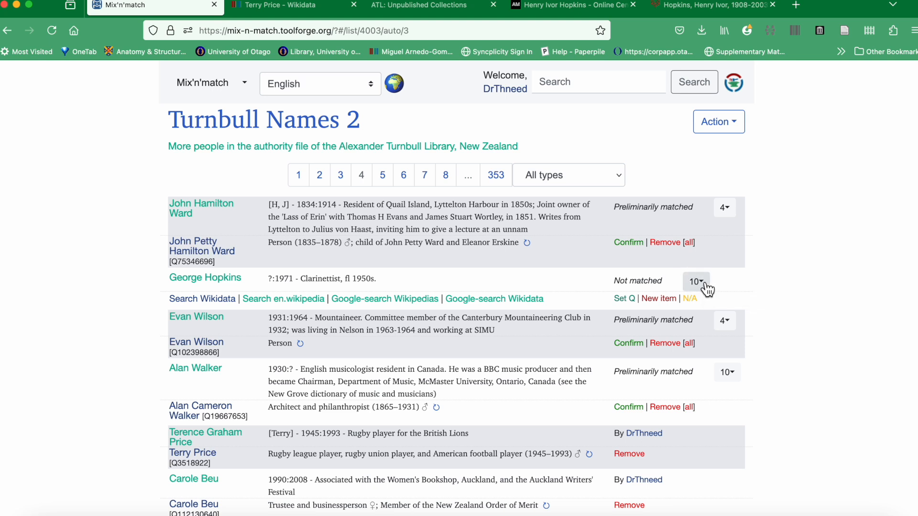
pyautogui.click(696, 282)
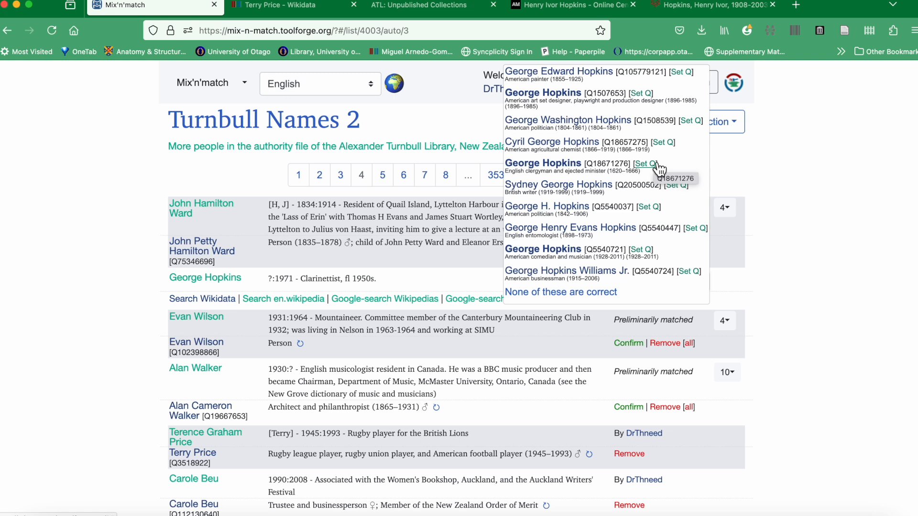
pyautogui.click(566, 295)
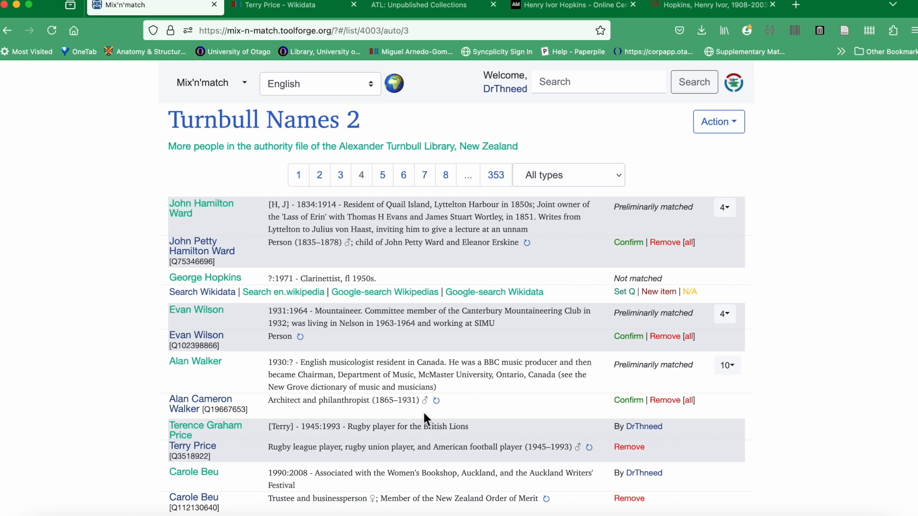
# - Open the search limited to the Turnbull Names 2 catalog, and review the army chaplain's Online Cenotaph record
pyautogui.click(743, 128)
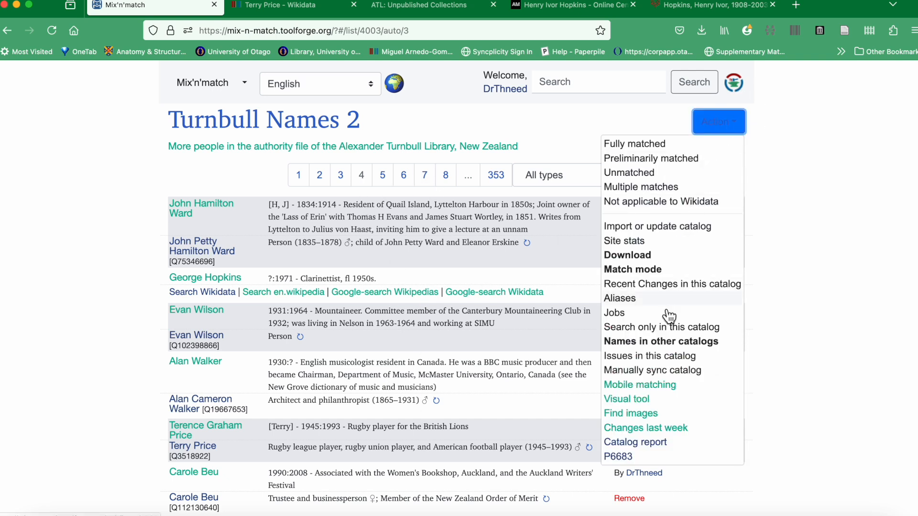
pyautogui.click(663, 328)
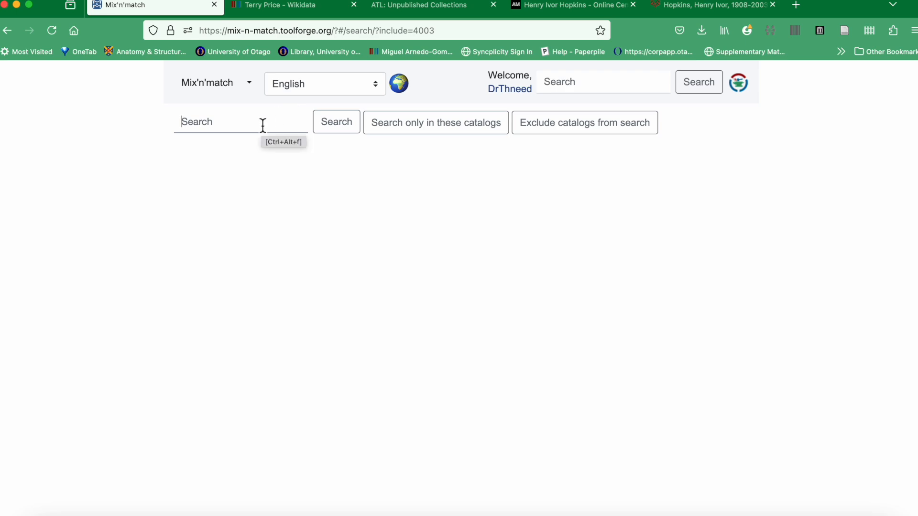
pyautogui.click(566, 14)
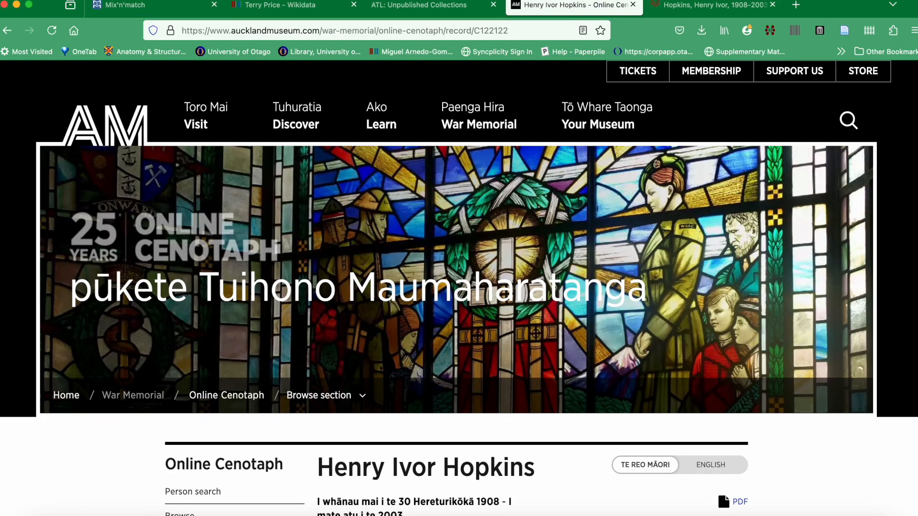
pyautogui.scroll(-10, 458, 287)
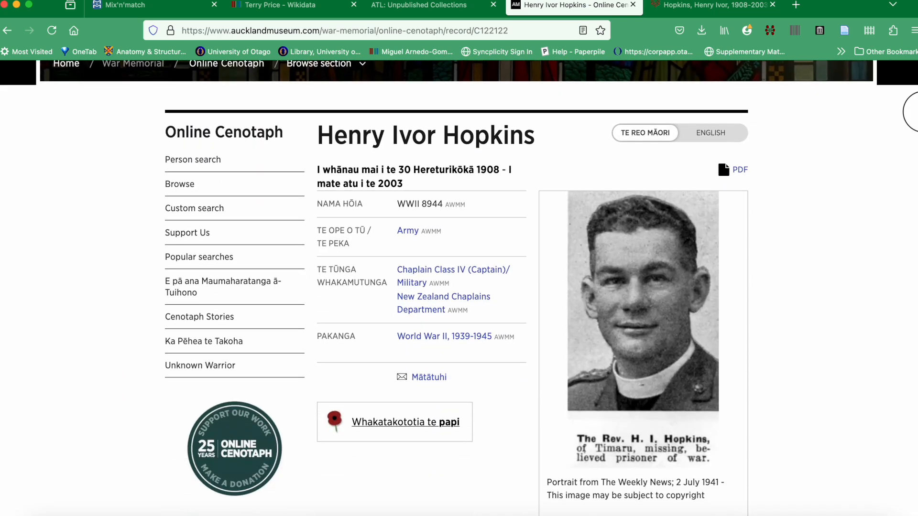
pyautogui.scroll(1, 908, 125)
pyautogui.scroll(-5, 908, 124)
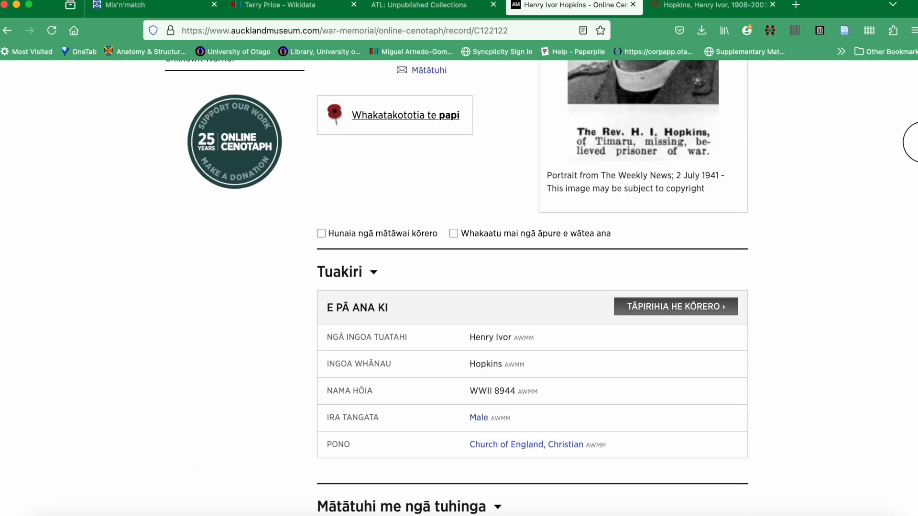
pyautogui.scroll(10, 459, 286)
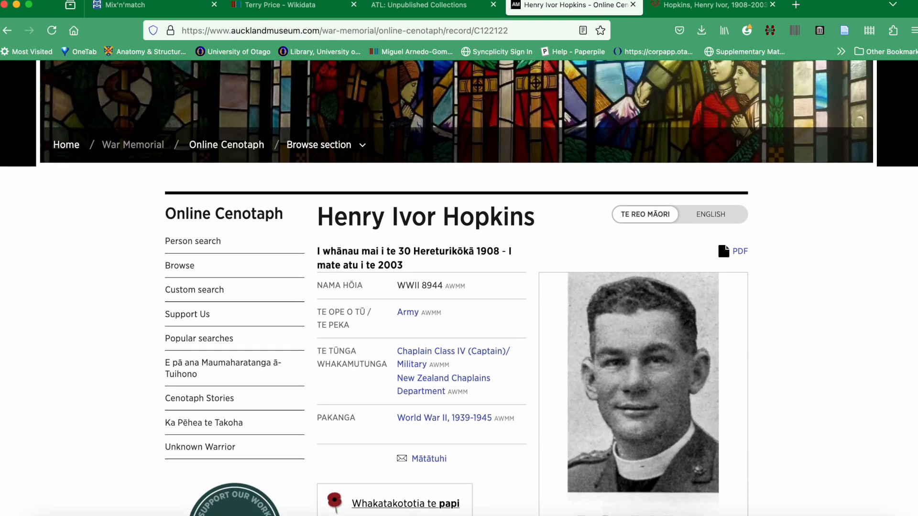
# - Search the Turnbull Names 2 catalog in Mix'n'match for the chaplain's surname
pyautogui.click(182, 9)
pyautogui.write('Hopkins')
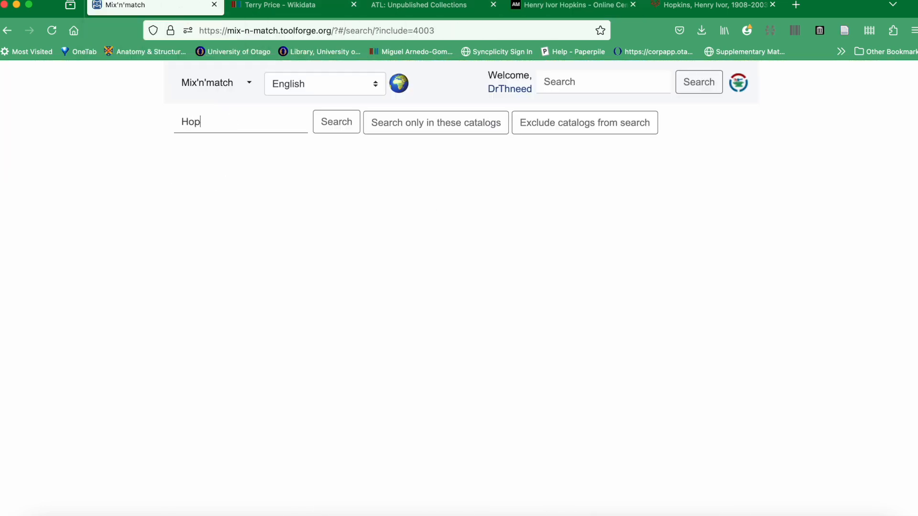
pyautogui.click(342, 125)
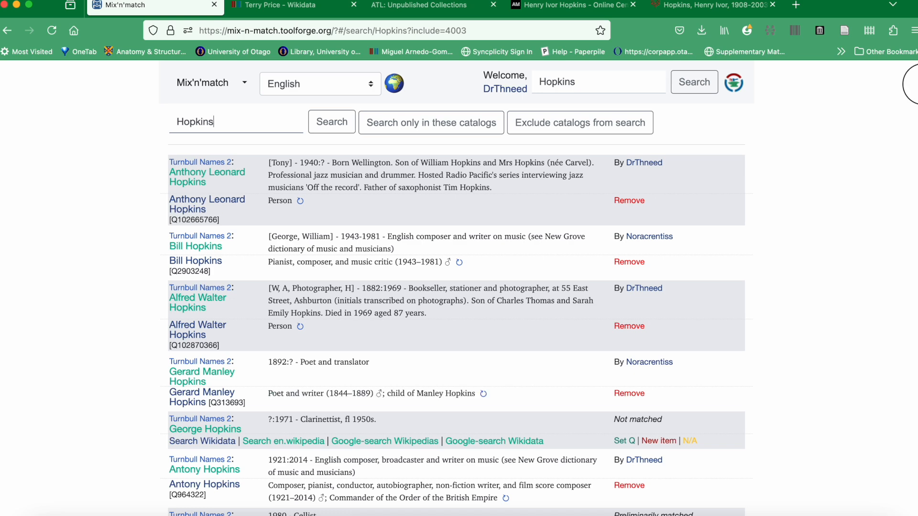
# - Look through the surname search results for the entry of the Anglican minister from Temuka
pyautogui.scroll(-1, 910, 87)
pyautogui.scroll(-3, 910, 87)
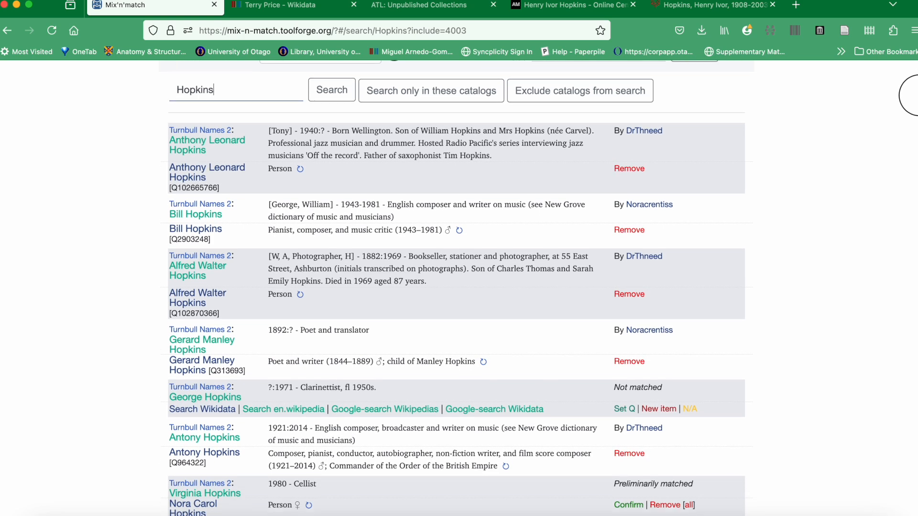
pyautogui.moveTo(917, 114); pyautogui.dragTo(915, 90)
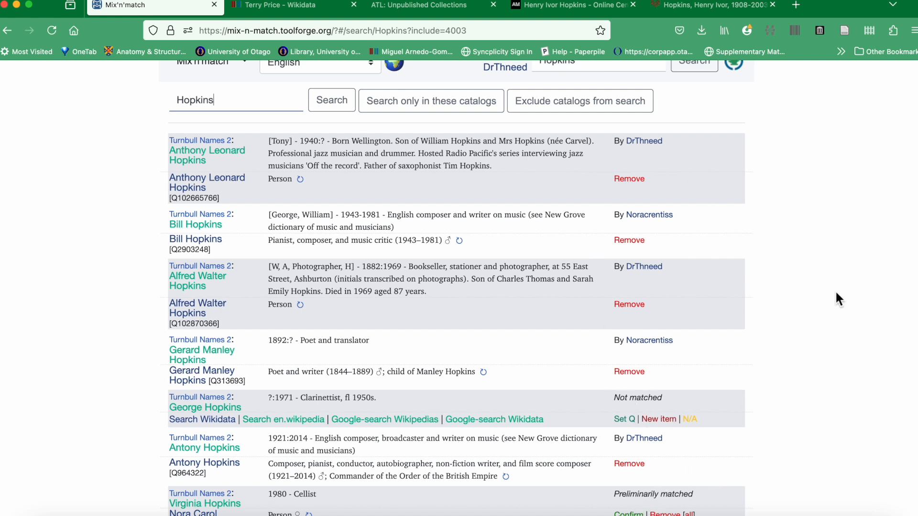
pyautogui.scroll(-1, 910, 129)
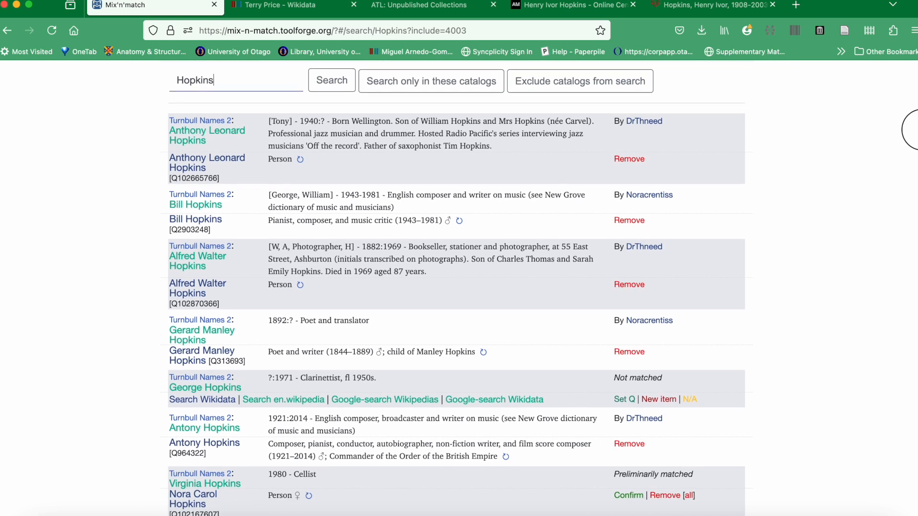
pyautogui.scroll(-3, 911, 129)
pyautogui.scroll(-1, 910, 143)
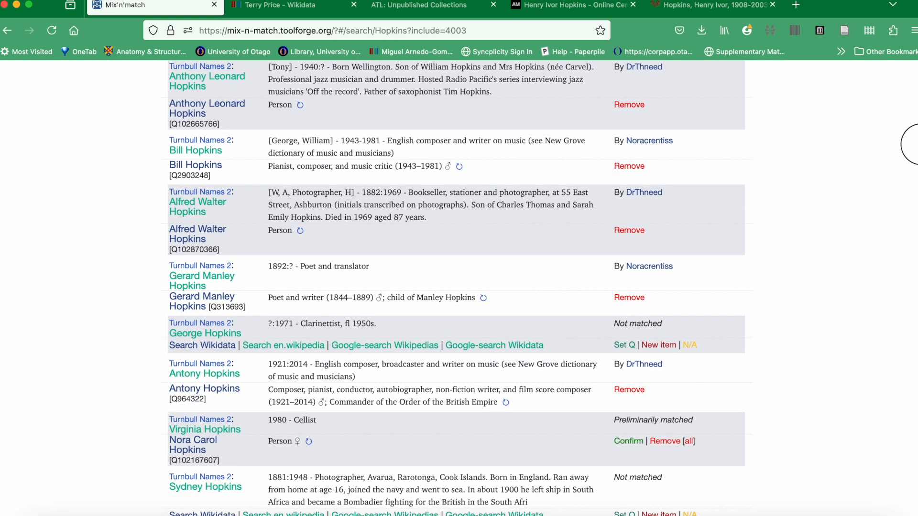
pyautogui.scroll(-10, 910, 143)
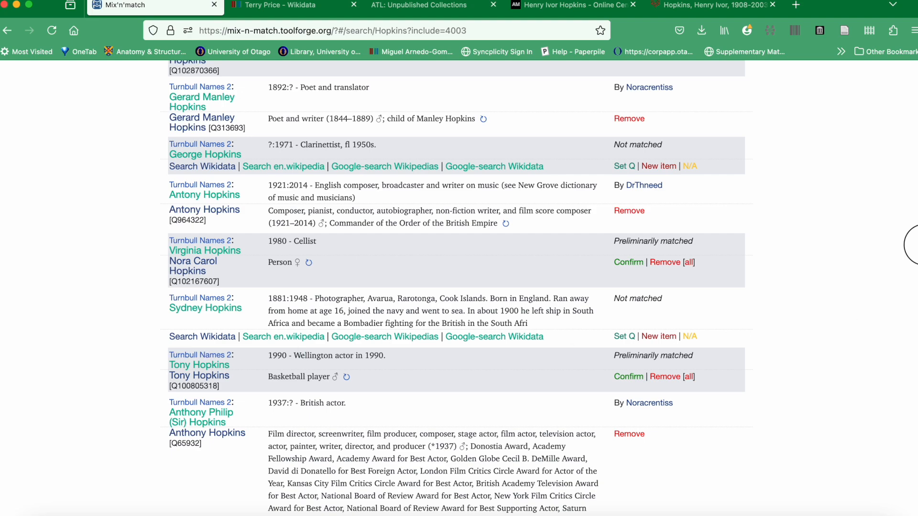
pyautogui.scroll(-5, 913, 234)
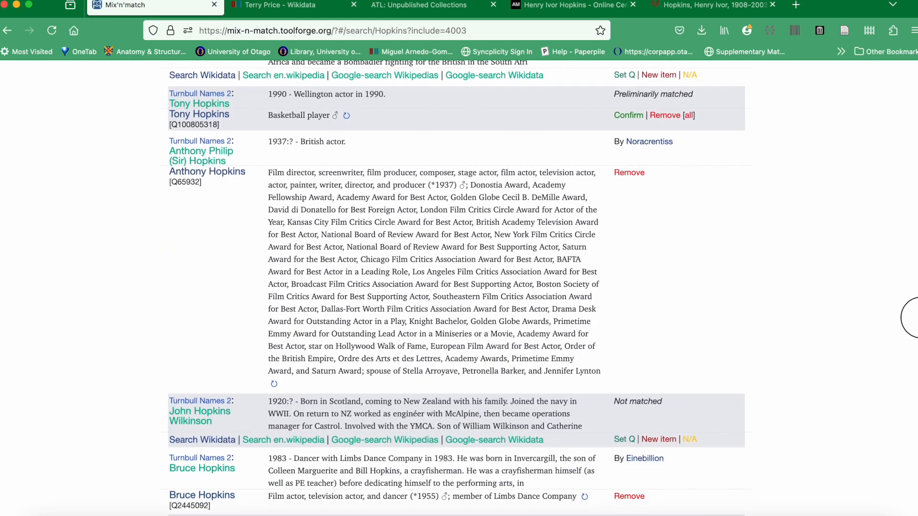
pyautogui.moveTo(917, 318); pyautogui.dragTo(906, 446)
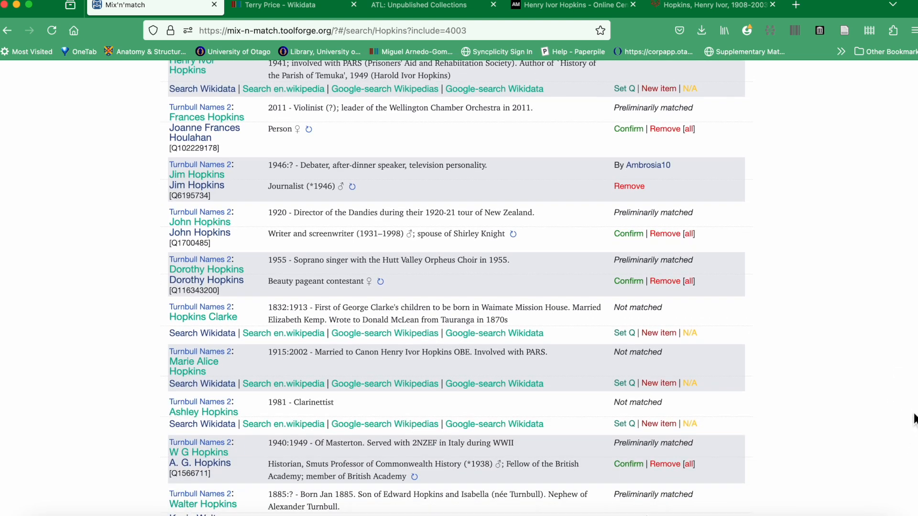
pyautogui.scroll(1, 575, 143)
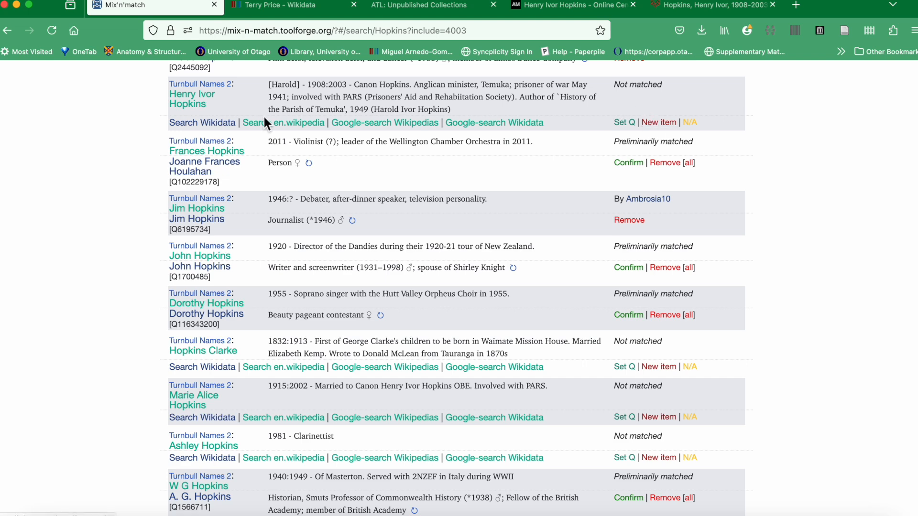
# - Search Wikidata for the Anglican minister's full name, and repeat the search without the middle name
pyautogui.click(234, 126)
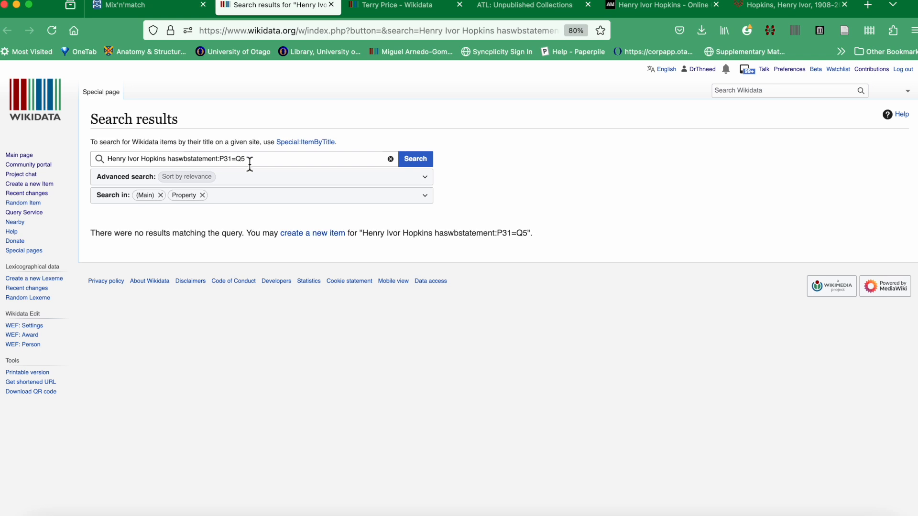
pyautogui.click(142, 159)
pyautogui.press('BackSpace')
pyautogui.press('BackSpace')
pyautogui.press('BackSpace')
pyautogui.press('BackSpace')
pyautogui.press('BackSpace')
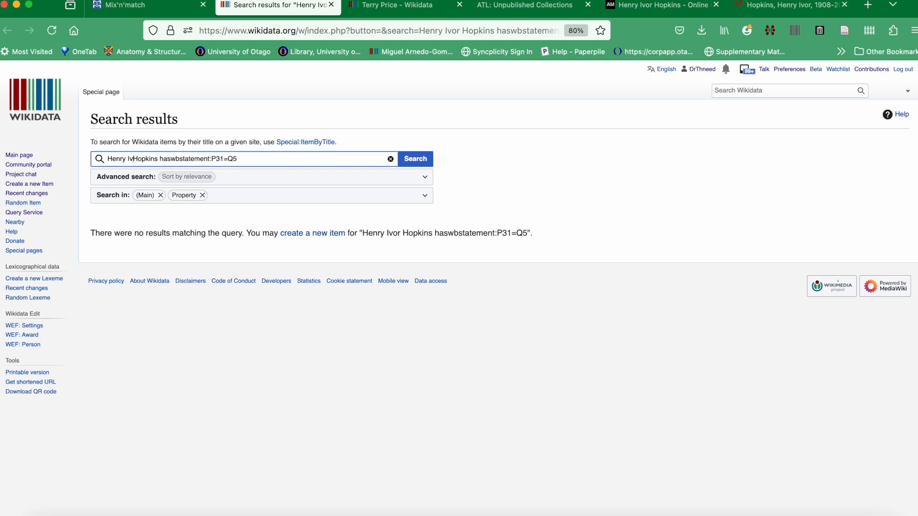
pyautogui.click(416, 160)
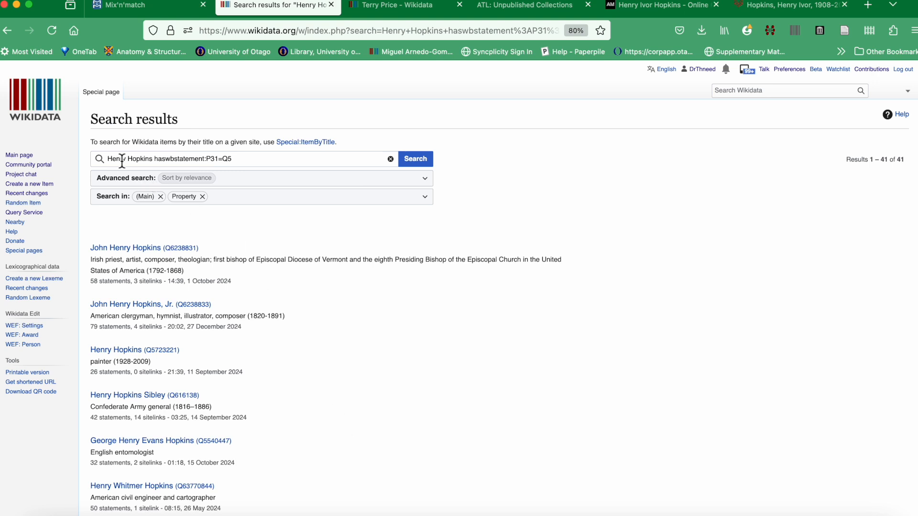
# - Search Wikidata for the minister's alternative first name with the surname, and look through the candidates
pyautogui.moveTo(128, 158); pyautogui.dragTo(111, 158)
pyautogui.write('harold')
pyautogui.press('Return')
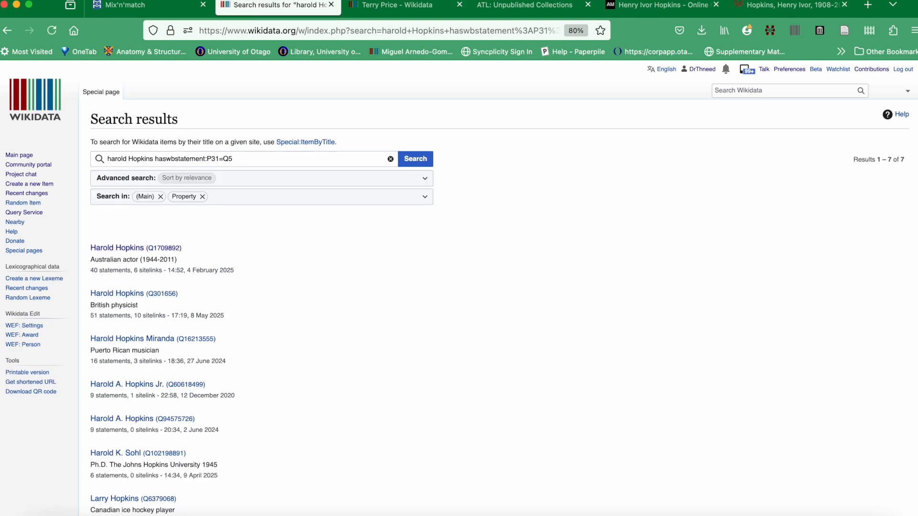
pyautogui.scroll(-3, 908, 96)
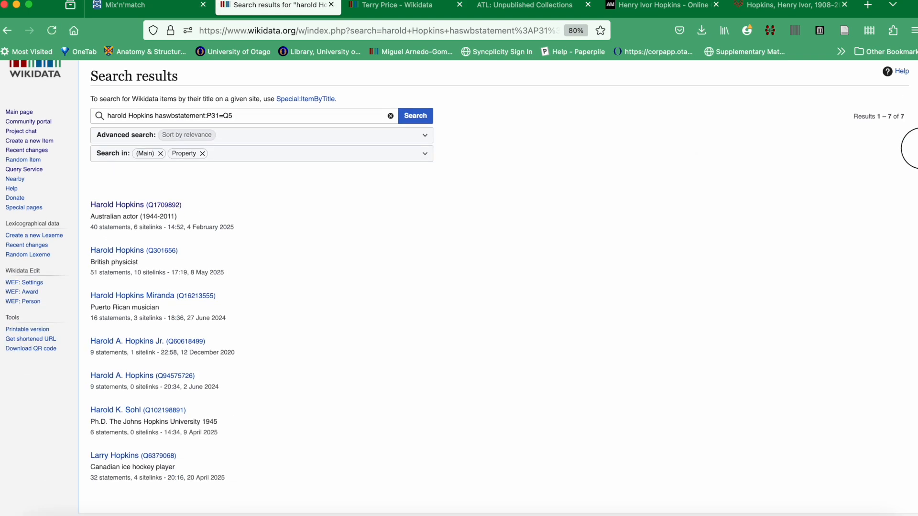
pyautogui.scroll(3, 905, 182)
# - Search Wikidata for the minister's original first name and surname combined with the word "zealand"
pyautogui.doubleClick(109, 158)
pyautogui.write('henry')
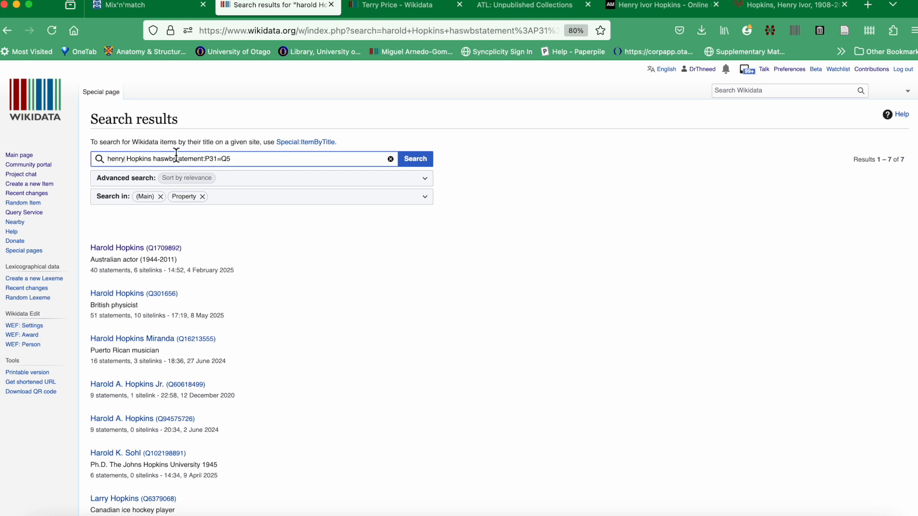
pyautogui.click(154, 159)
pyautogui.write('zealand')
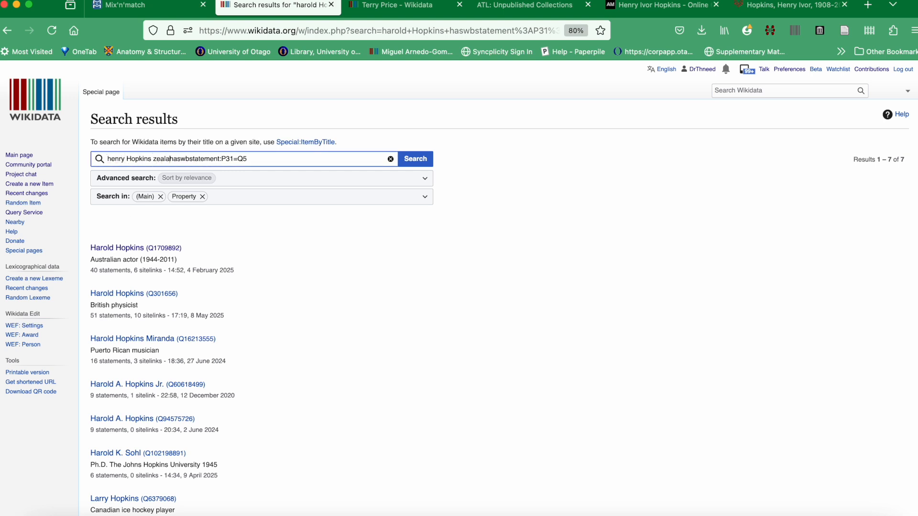
pyautogui.press('Return')
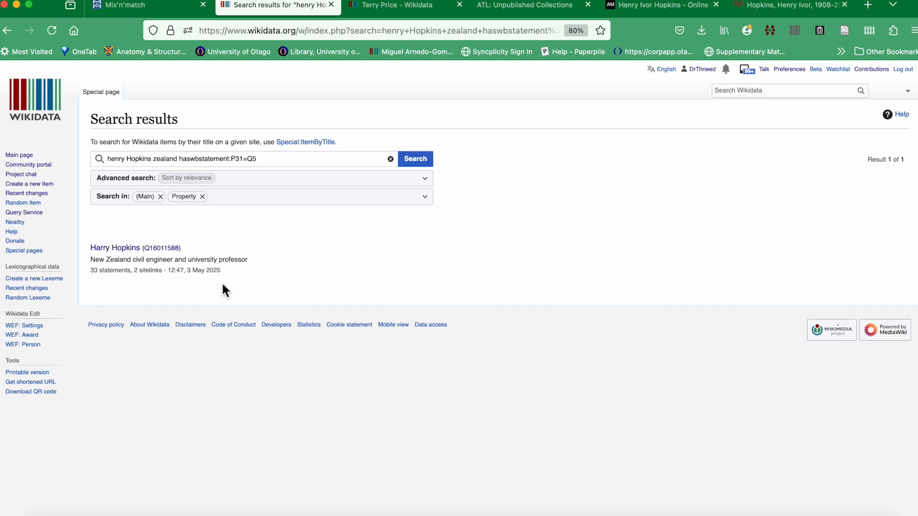
# - Return to Mix'n'match, create a new Wikidata item from the Temuka minister's entry, and open that item
pyautogui.click(146, 10)
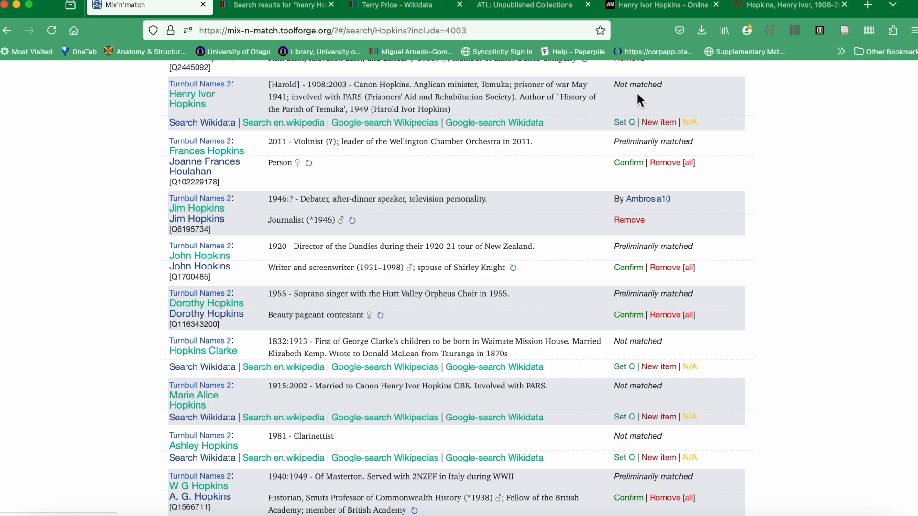
pyautogui.click(629, 123)
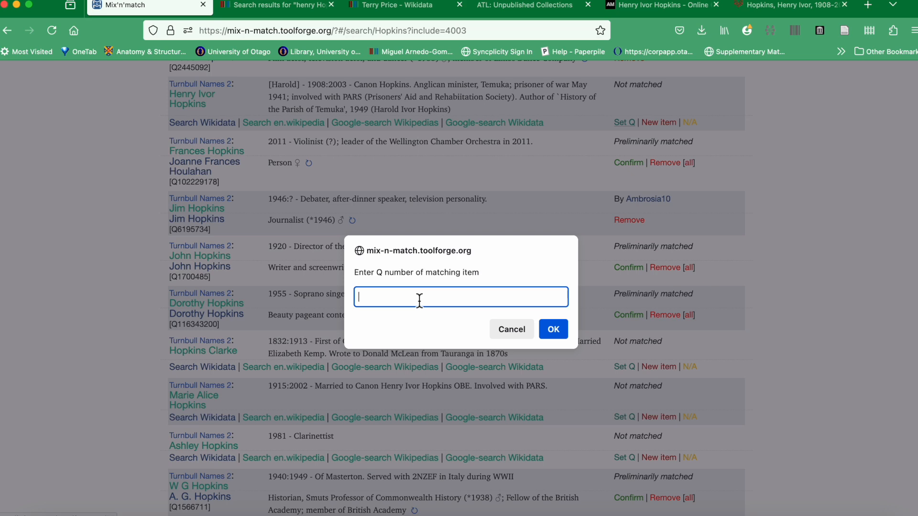
pyautogui.click(511, 329)
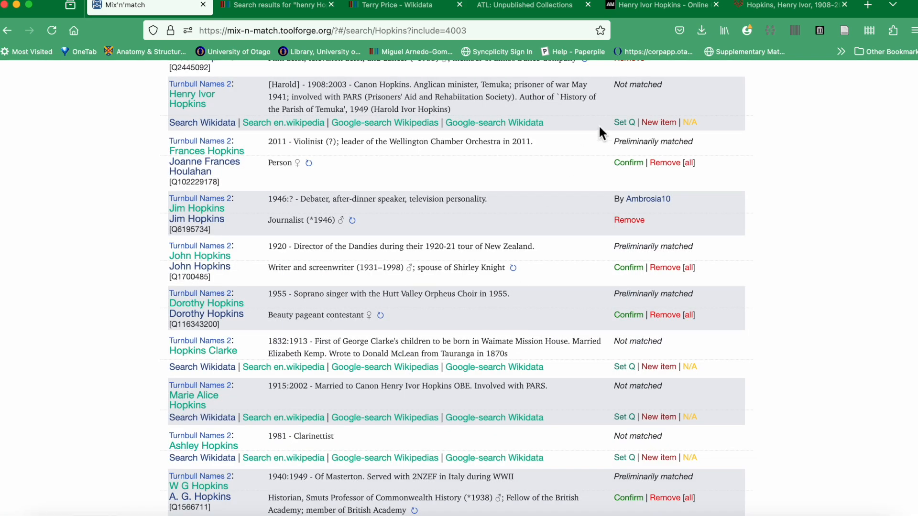
pyautogui.click(660, 124)
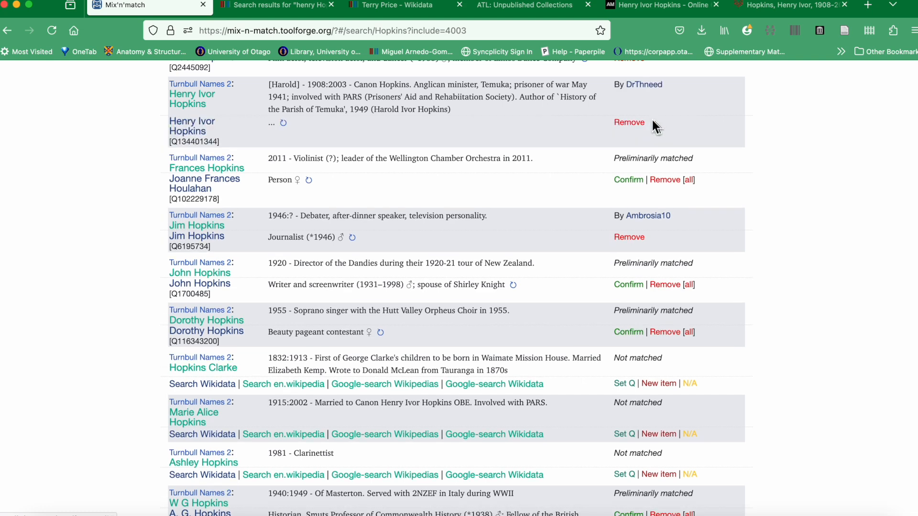
pyautogui.click(206, 130)
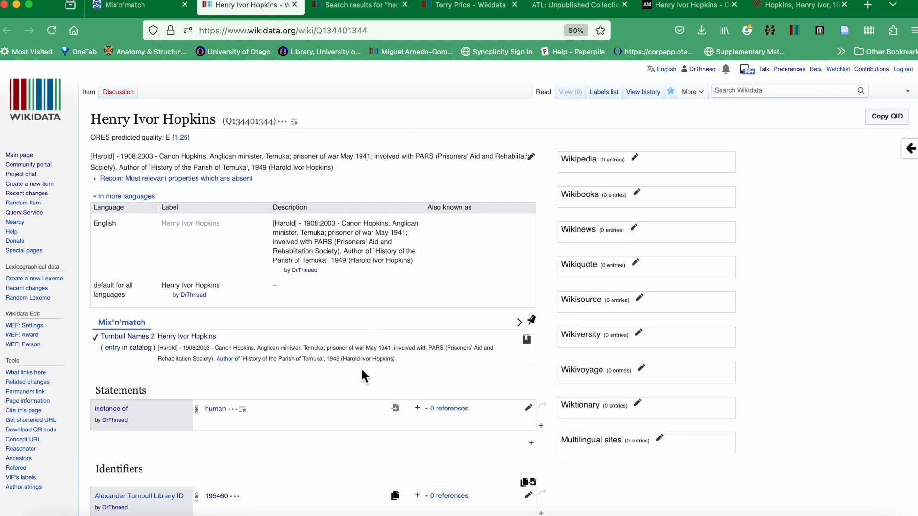
# - Add two aliases for all languages: the minister's alternative full name and the name without its middle part
pyautogui.scroll(-2, 905, 158)
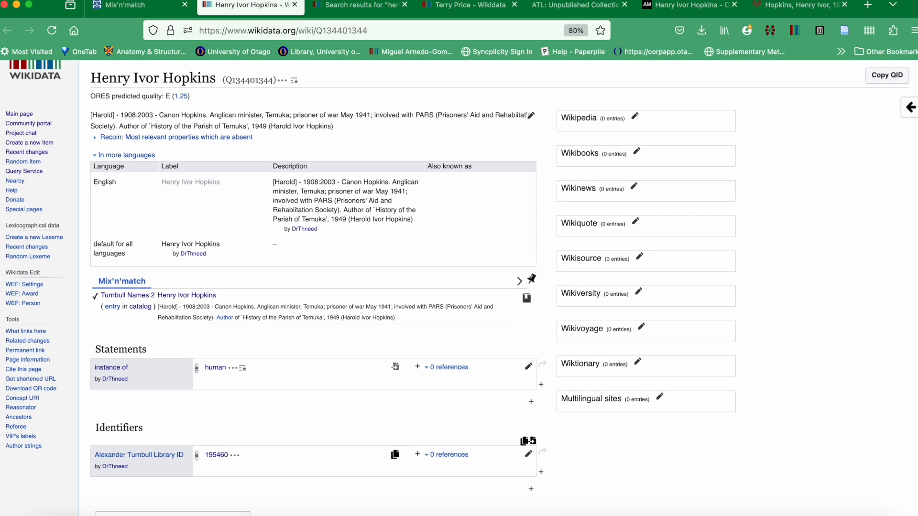
pyautogui.click(533, 116)
pyautogui.click(441, 248)
pyautogui.write('Harold')
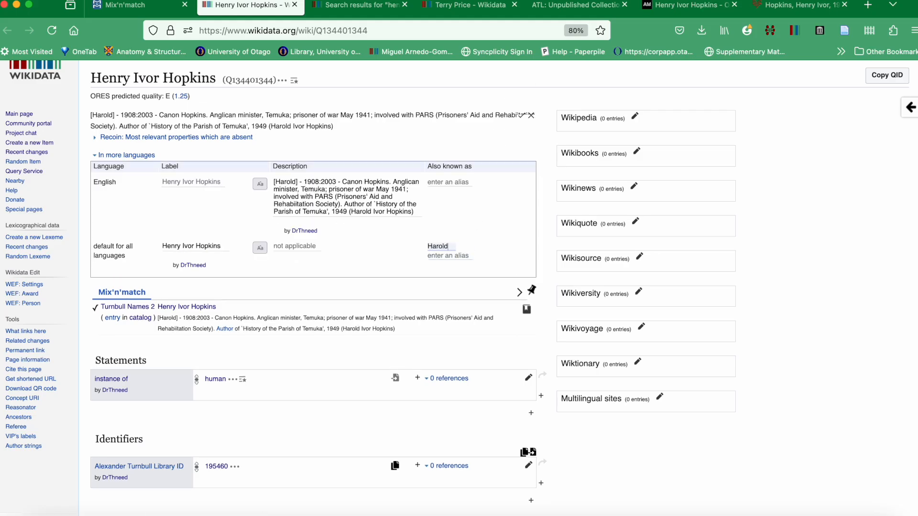
pyautogui.write(' Ivor Hopkins')
pyautogui.click(432, 257)
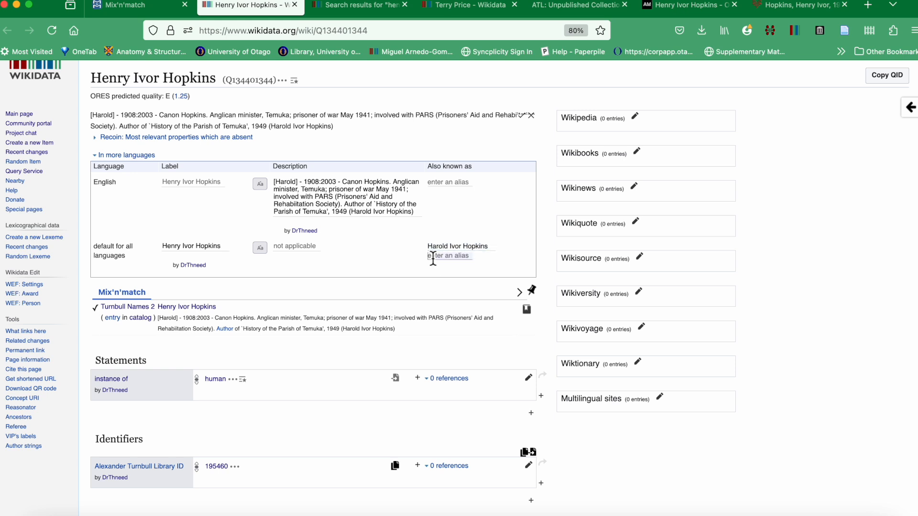
pyautogui.write('Henry Hopkins')
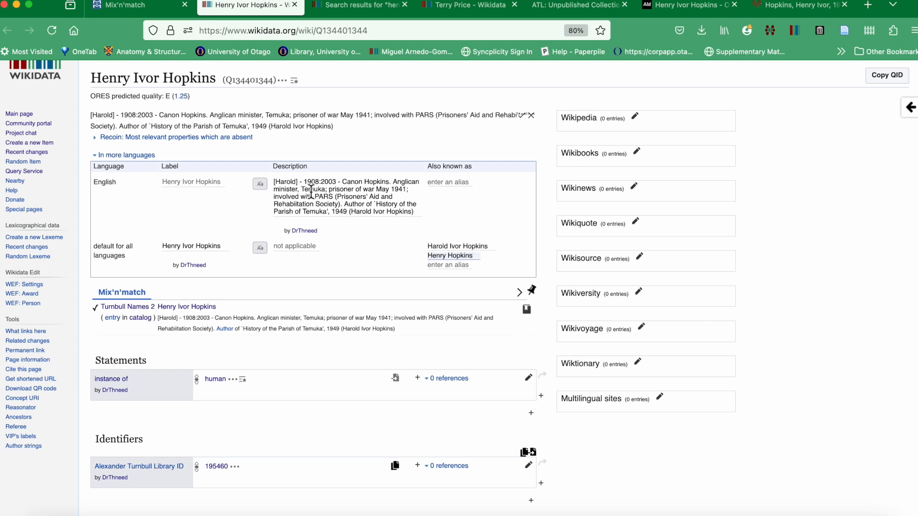
# - Strip the leading alternative first name from the English description and put the life years in parentheses with an en dash and no trailing hyphen
pyautogui.moveTo(303, 185); pyautogui.dragTo(277, 184)
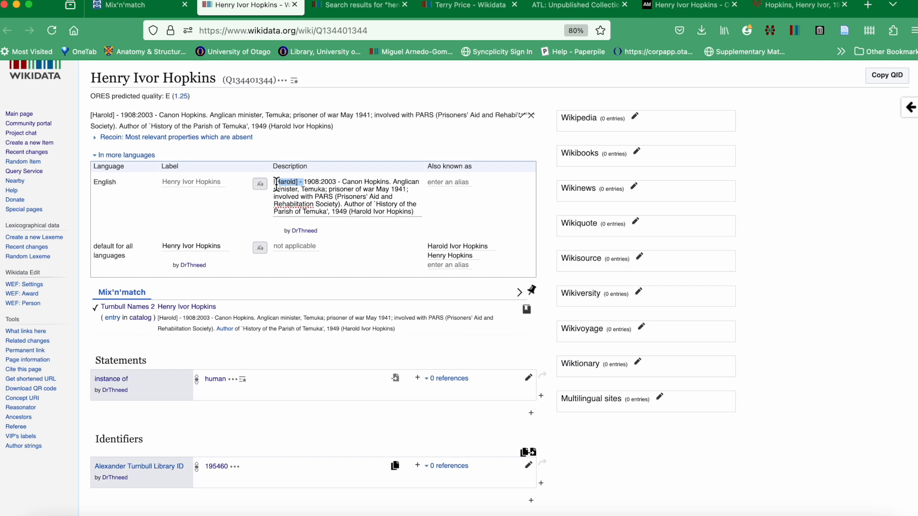
pyautogui.write('(')
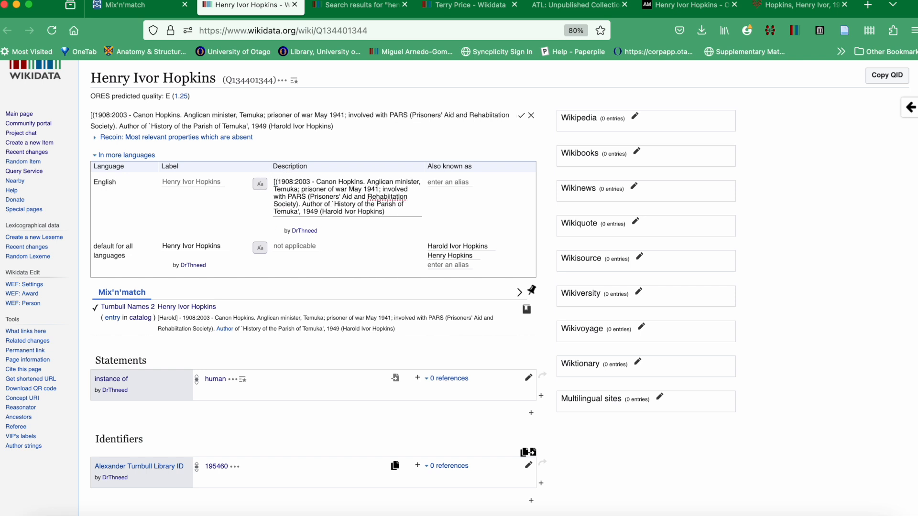
pyautogui.click(311, 184)
pyautogui.write(')')
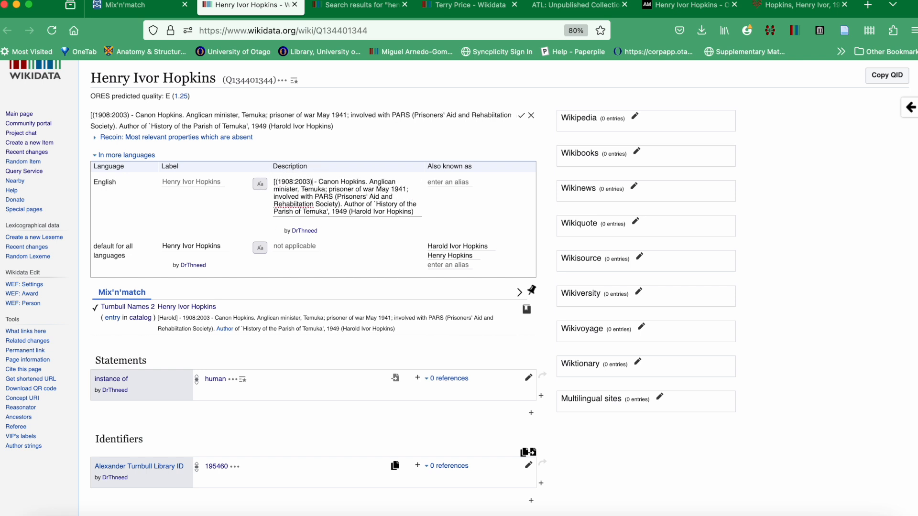
pyautogui.click(296, 183)
pyautogui.press('BackSpace')
pyautogui.write('–')
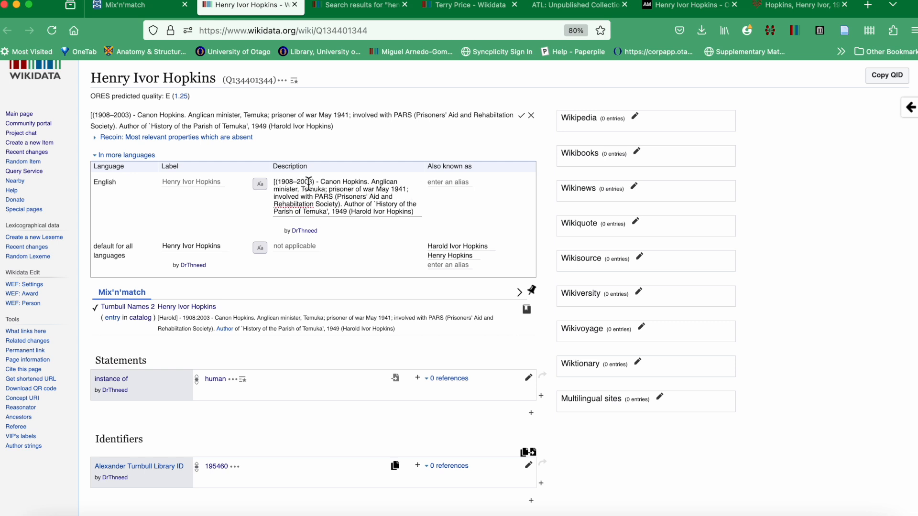
pyautogui.click(321, 184)
pyautogui.press('BackSpace')
pyautogui.press('BackSpace')
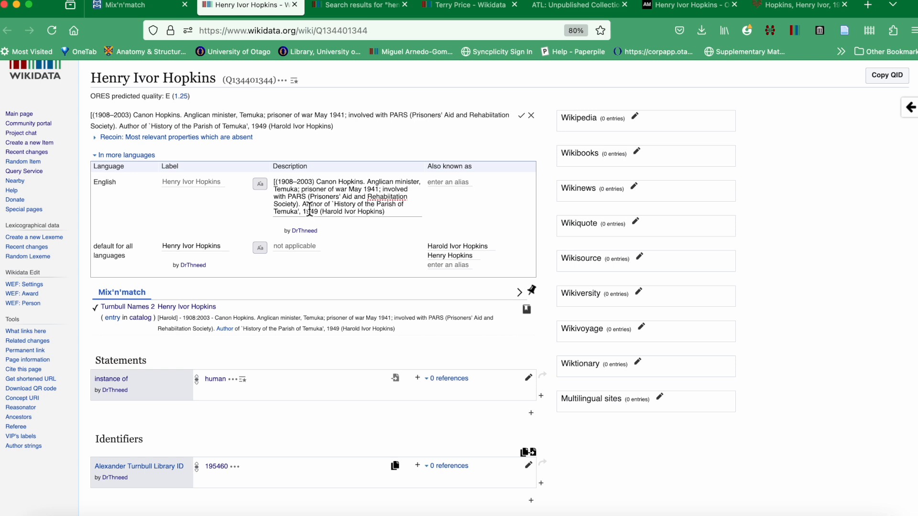
# - Delete the parenthesized full name and the stray opening bracket from the English description, and publish the label, description and alias edits
pyautogui.moveTo(392, 216); pyautogui.dragTo(321, 216)
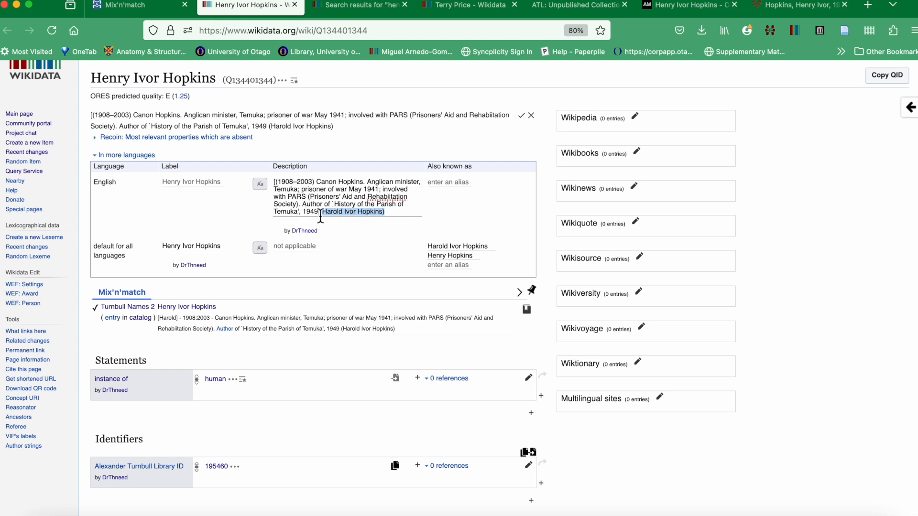
pyautogui.press('BackSpace')
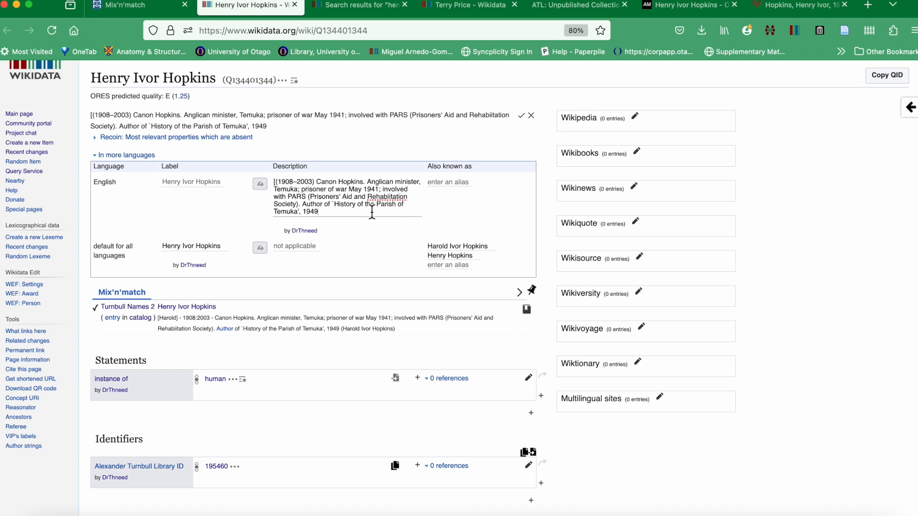
pyautogui.click(277, 183)
pyautogui.press('BackSpace')
pyautogui.click(522, 115)
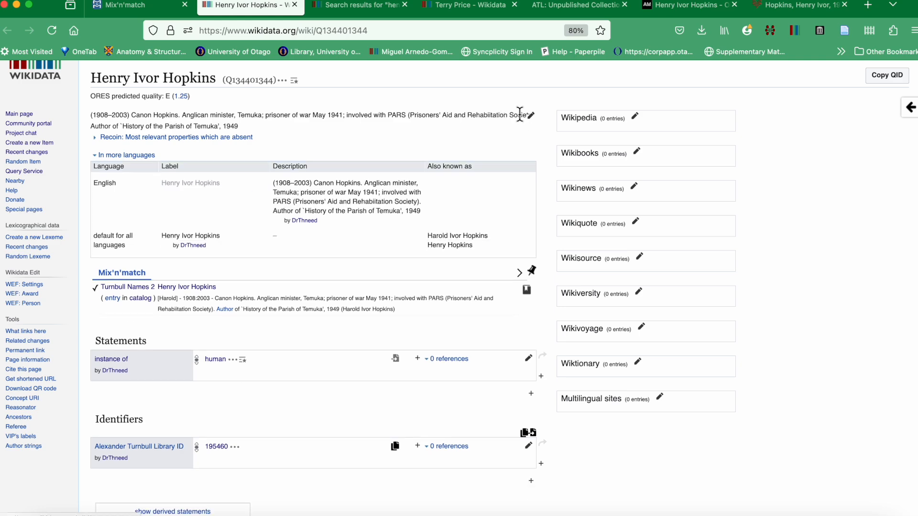
# - Add the identifier Online Cenotaph ID with the value C122122, taken from the museum record's address, and publish it
pyautogui.click(671, 7)
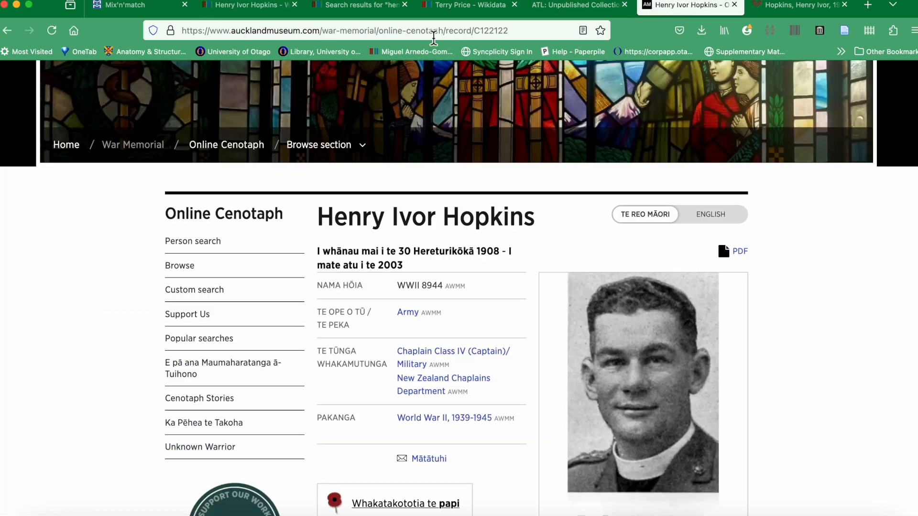
pyautogui.click(434, 32)
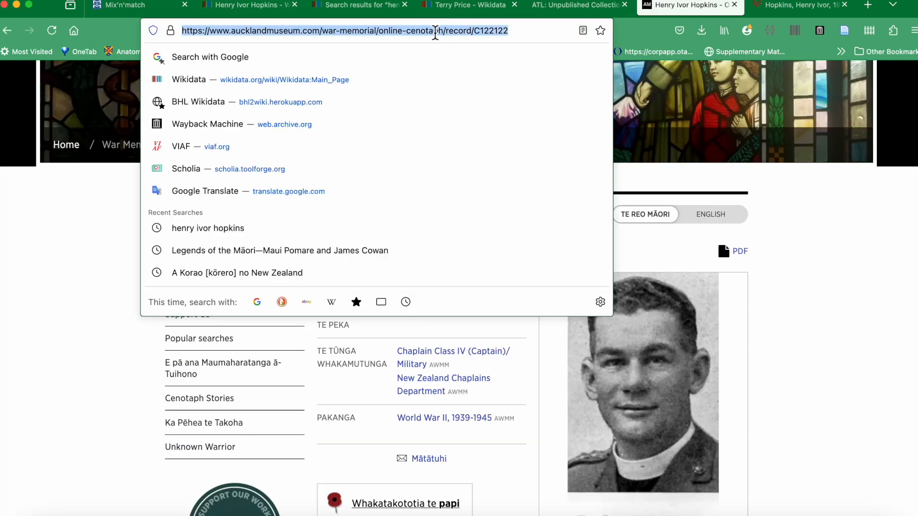
pyautogui.click(258, 7)
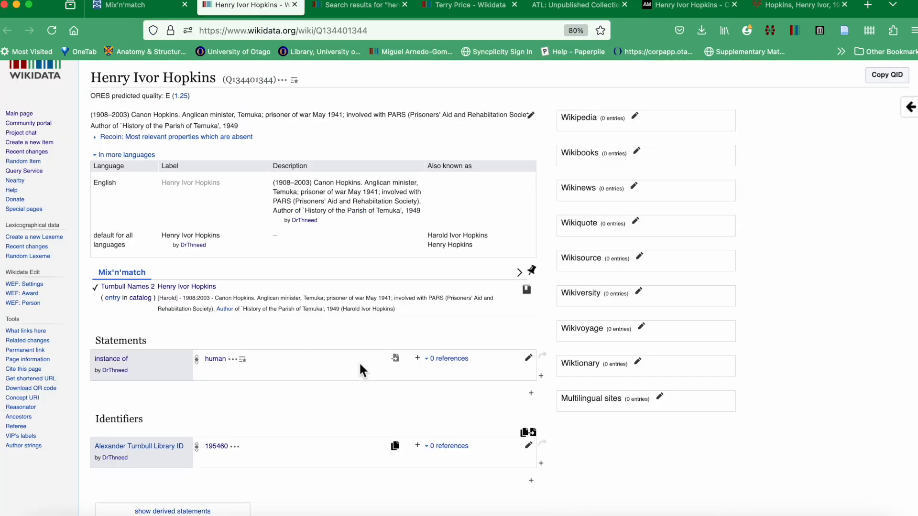
pyautogui.click(531, 480)
pyautogui.write('online cen')
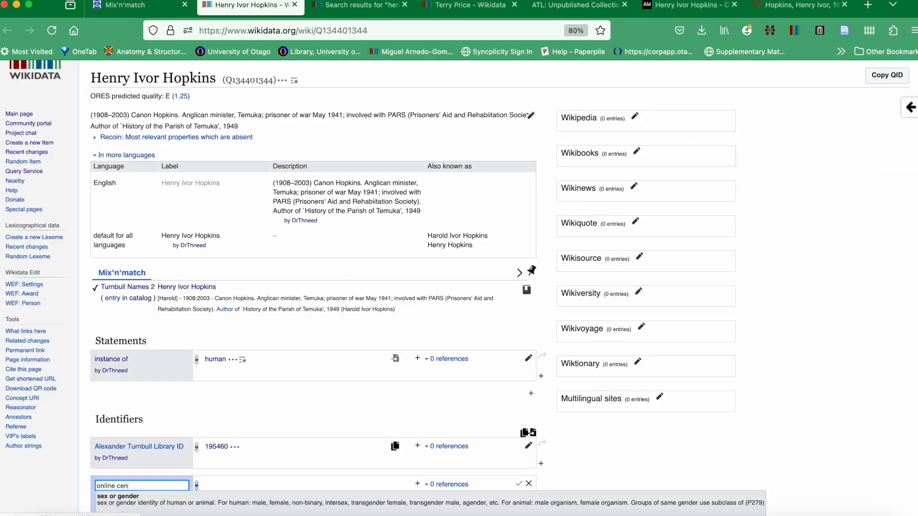
pyautogui.click(158, 506)
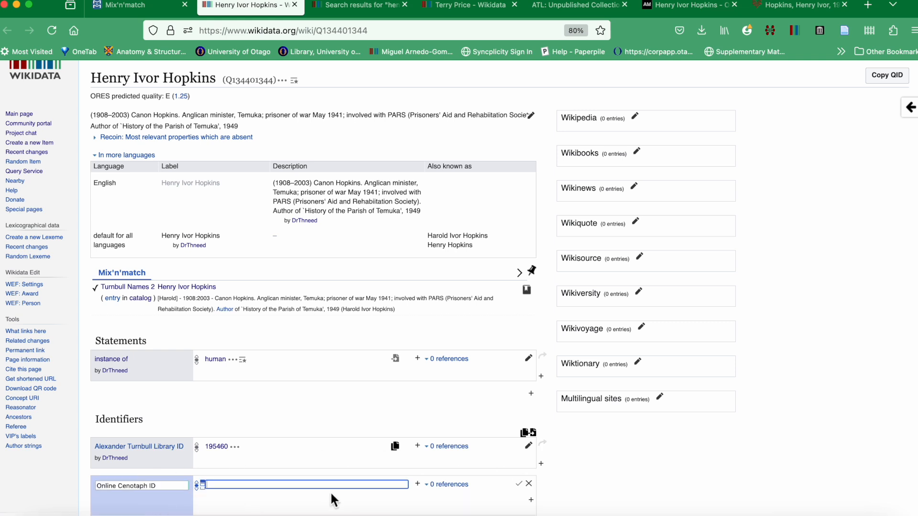
pyautogui.write('C122122')
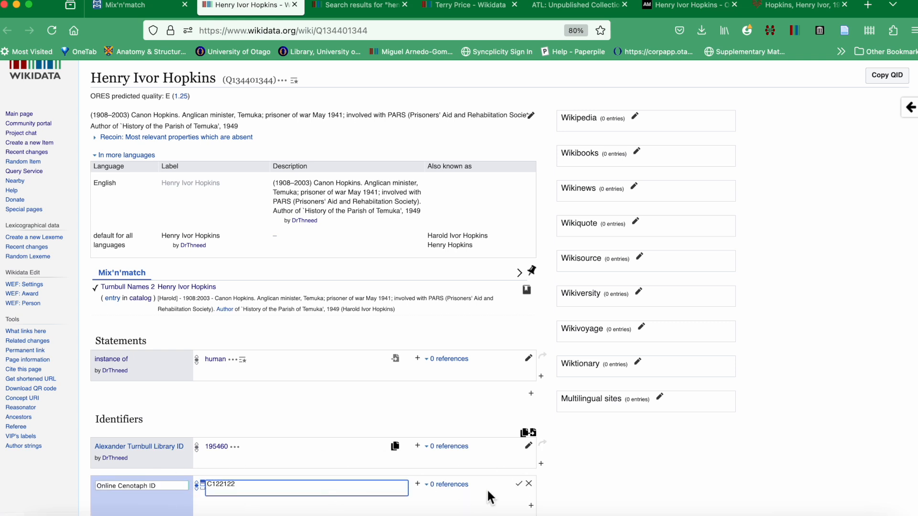
pyautogui.click(518, 484)
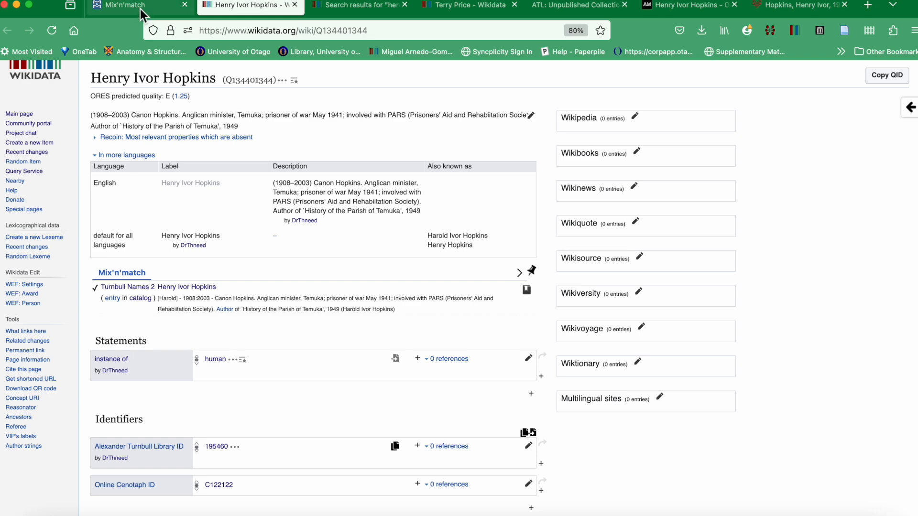
# - Back in Mix'n'match, remove the preliminary match from the entry for the Masterton man who served with 2NZEF in Italy
pyautogui.moveTo(139, 9)
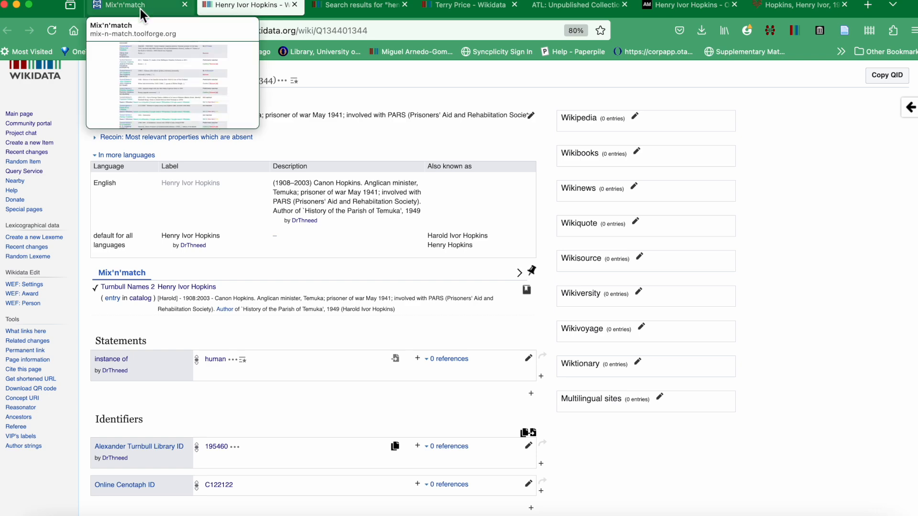
pyautogui.click(140, 8)
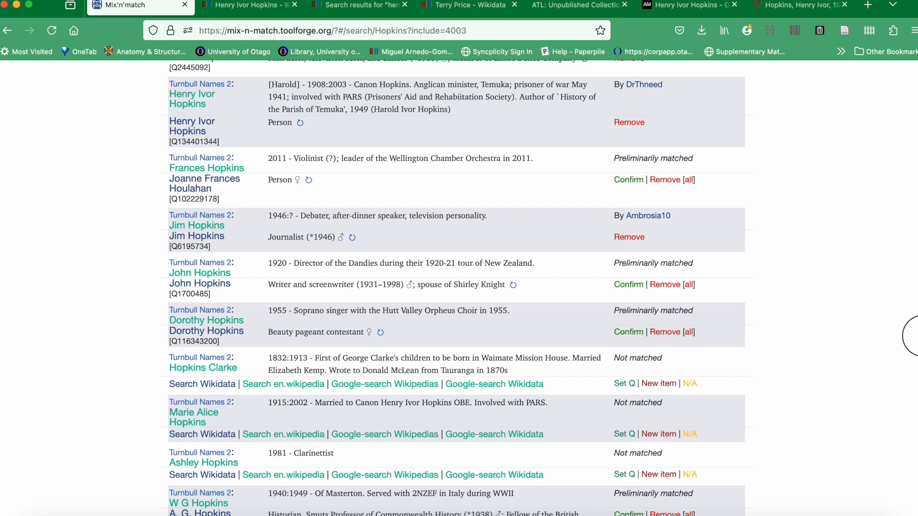
pyautogui.scroll(-3, 915, 353)
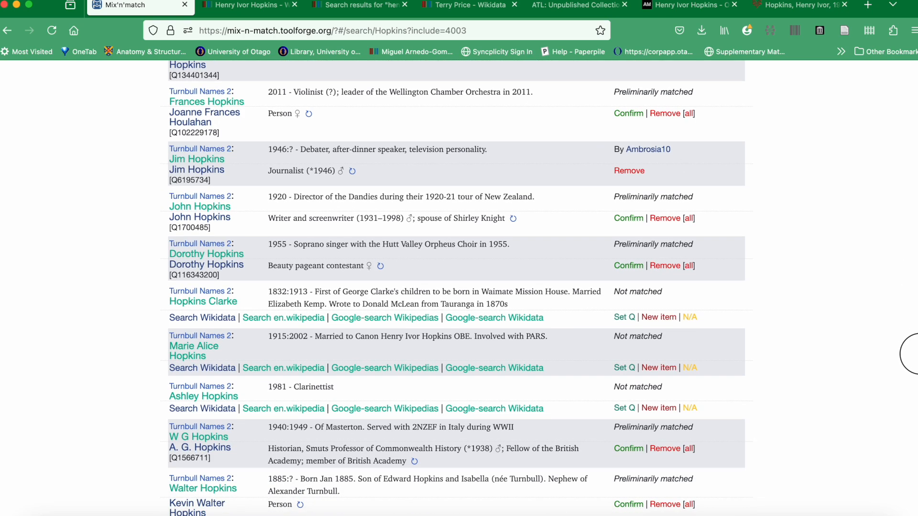
pyautogui.scroll(-5, 915, 363)
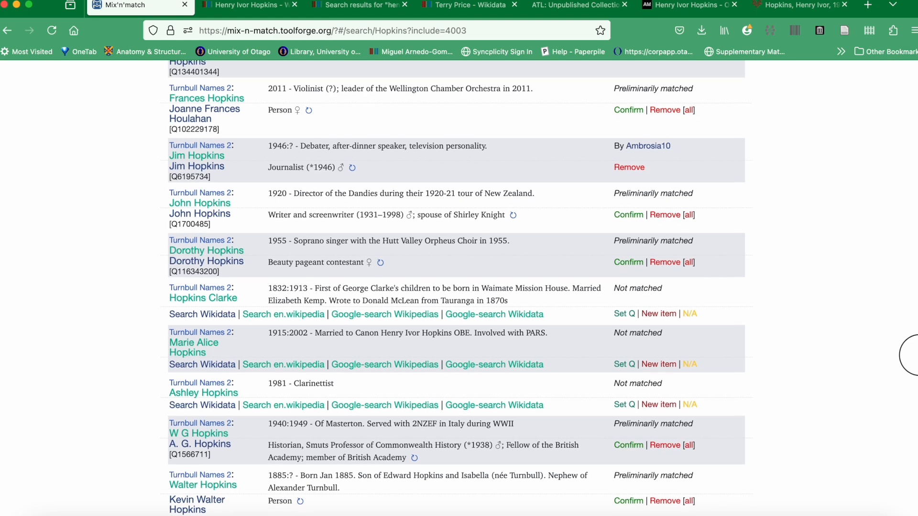
pyautogui.scroll(-1, 915, 388)
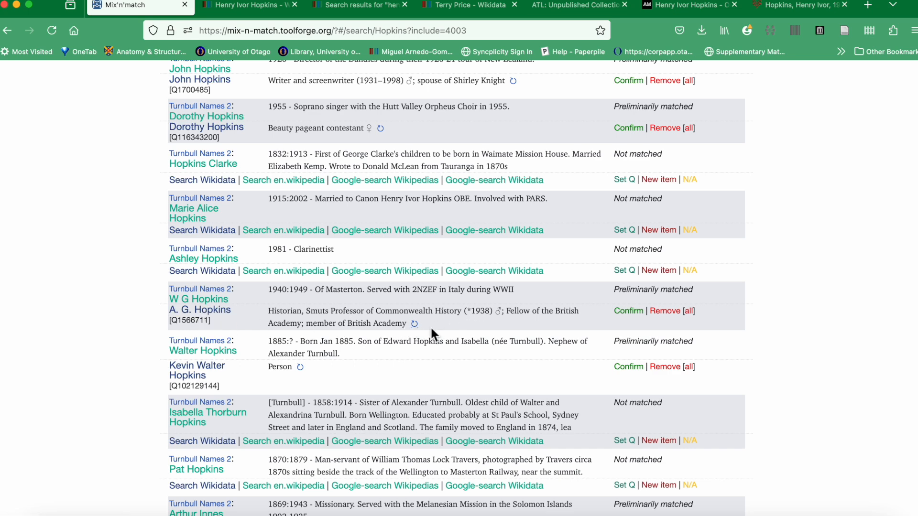
pyautogui.click(674, 317)
pyautogui.click(673, 313)
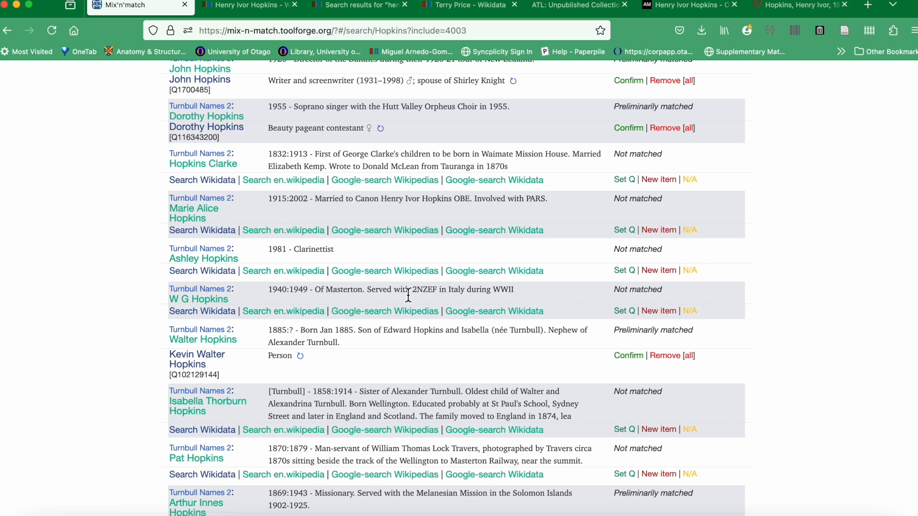
pyautogui.scroll(-3, 457, 287)
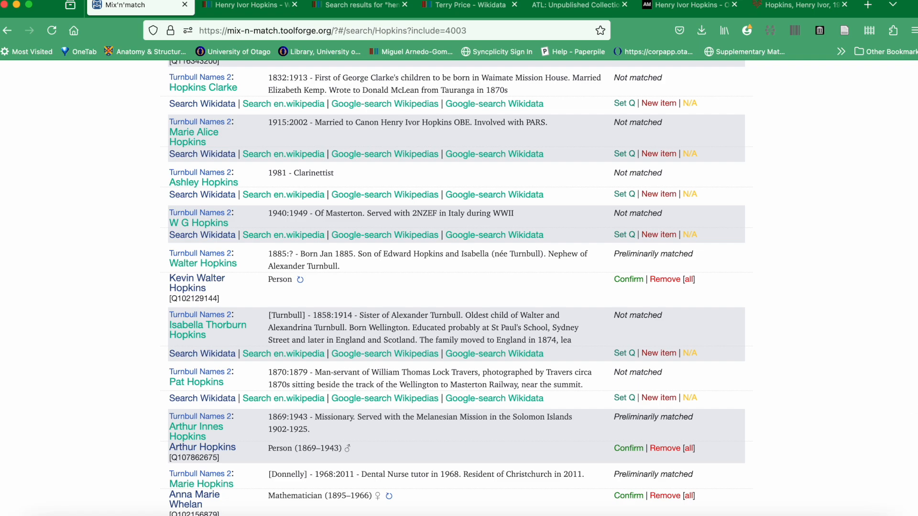
pyautogui.moveTo(917, 431); pyautogui.dragTo(917, 71)
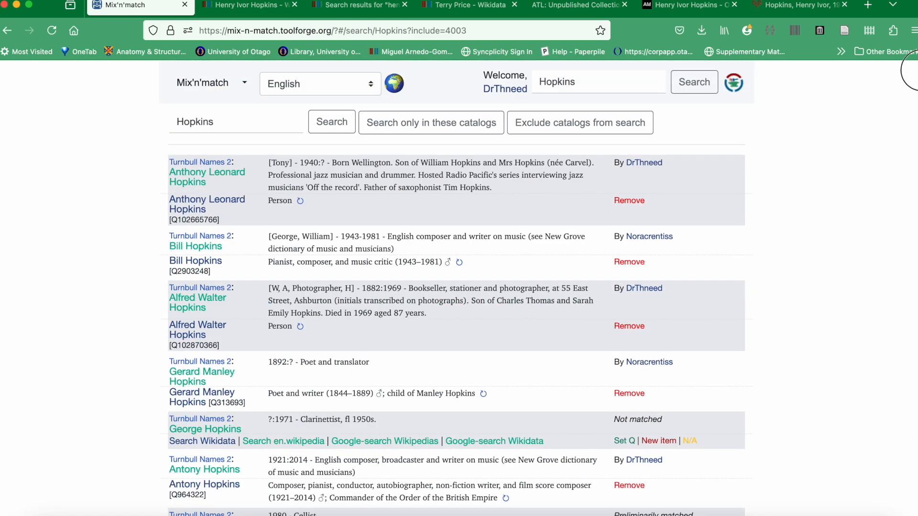